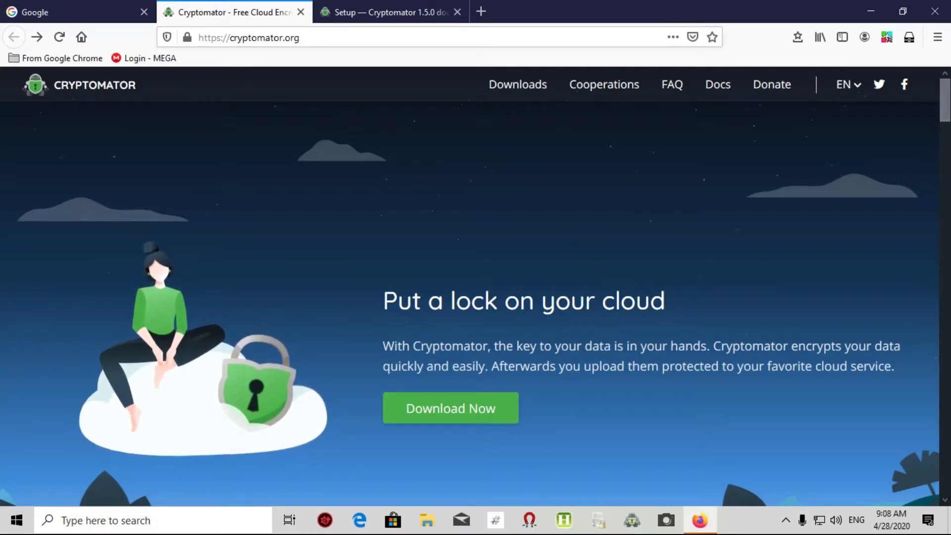
- Browse the Cryptomator homepage and go to its Downloads page
scroll(469, 287, "down", 3)
scroll(470, 286, "up", 2)
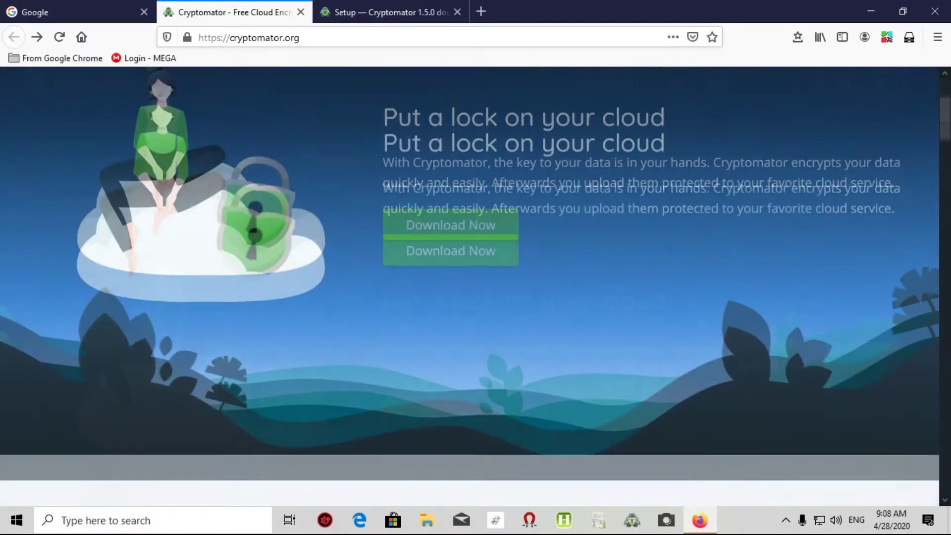
scroll(470, 287, "up", 2)
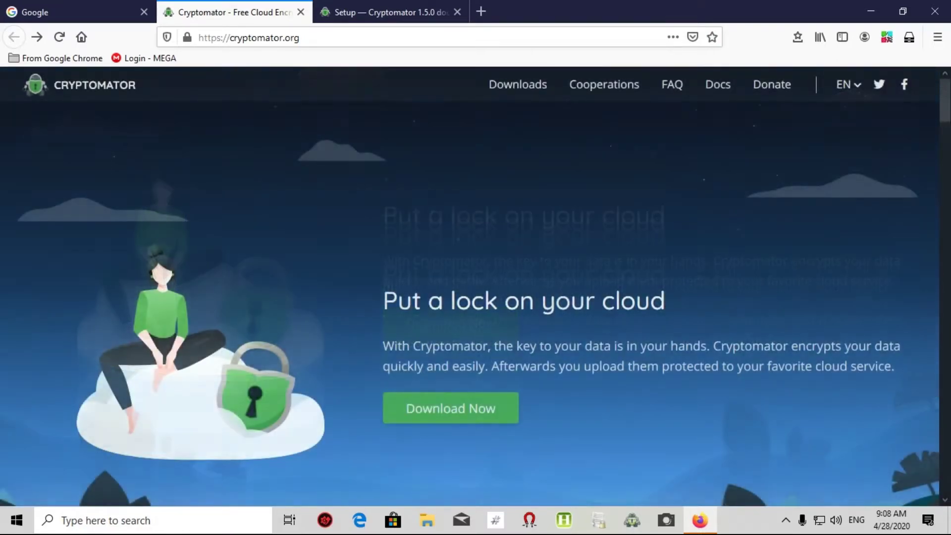
scroll(470, 286, "down", 5)
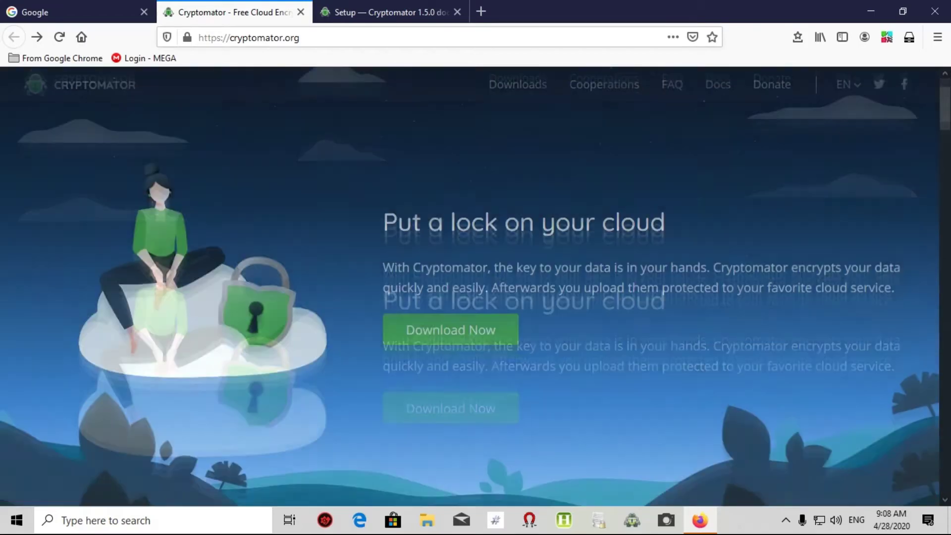
scroll(470, 287, "down", 4)
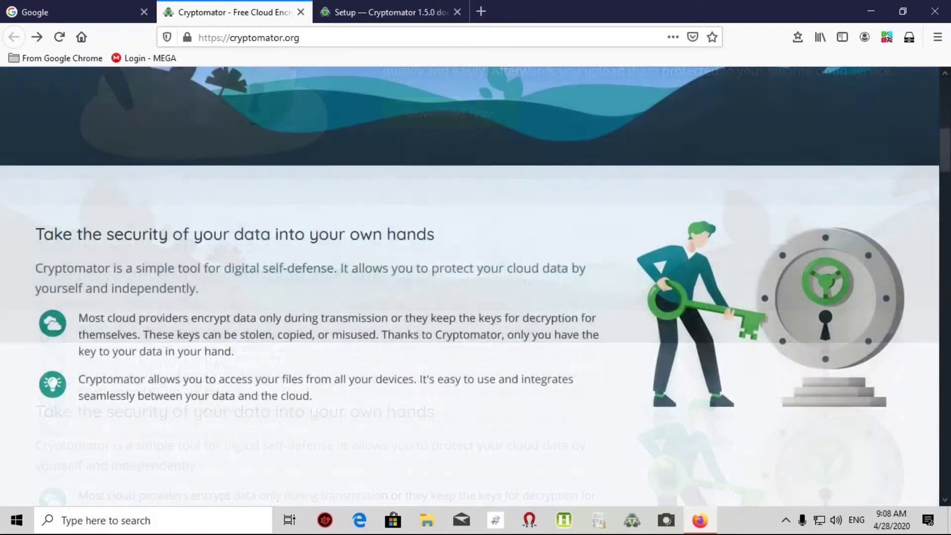
scroll(470, 286, "down", 2)
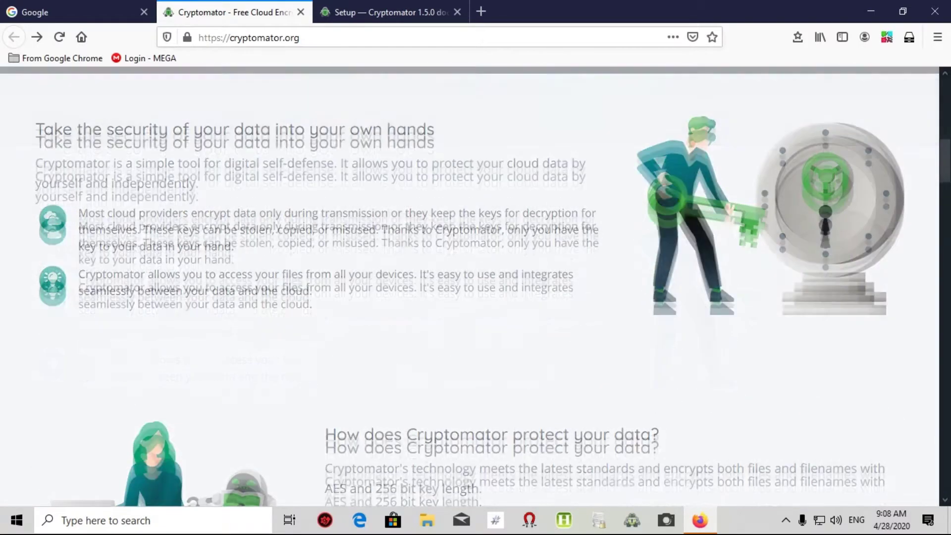
scroll(470, 286, "up", 1)
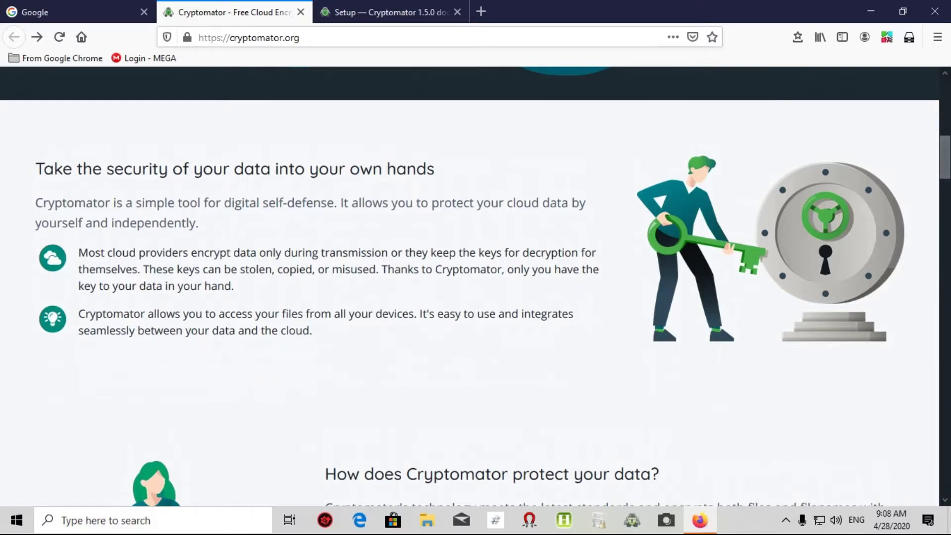
scroll(476, 286, "down", 5)
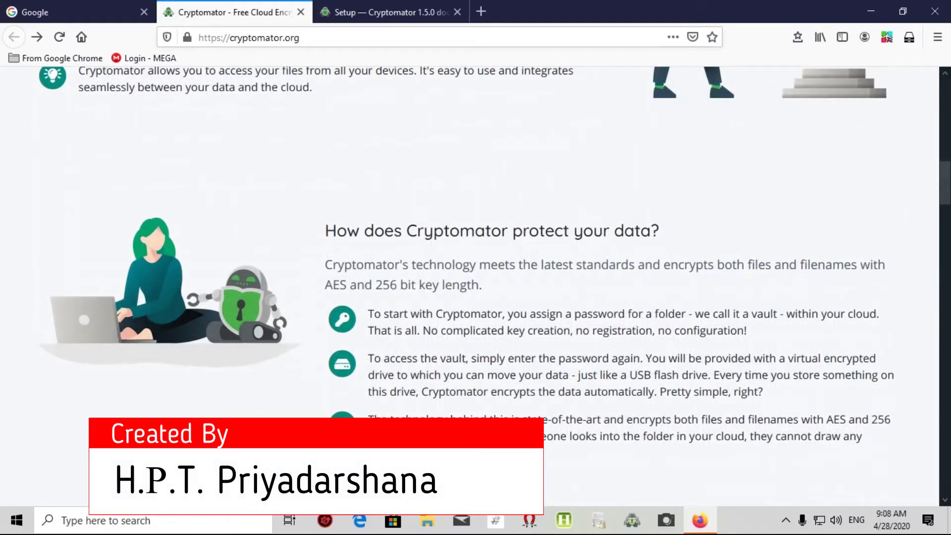
scroll(475, 286, "down", 2)
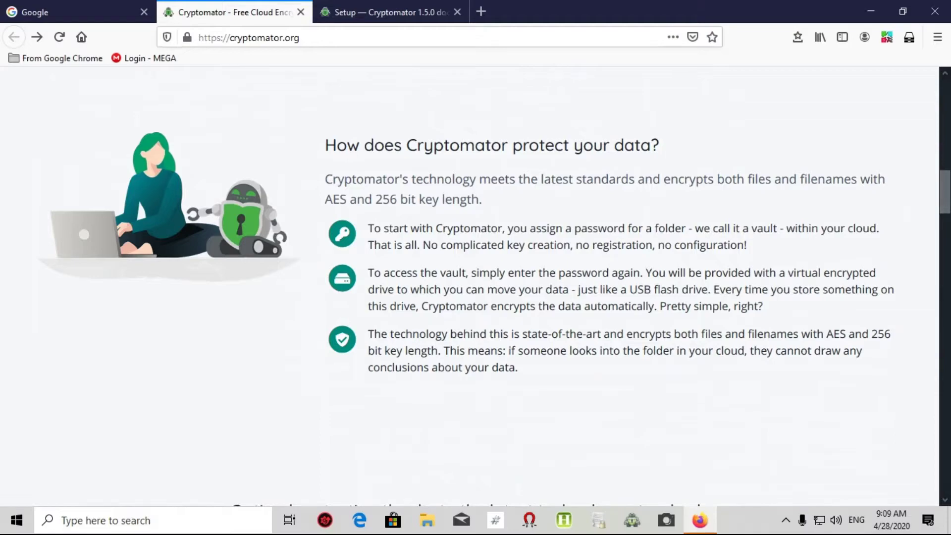
scroll(476, 287, "down", 5)
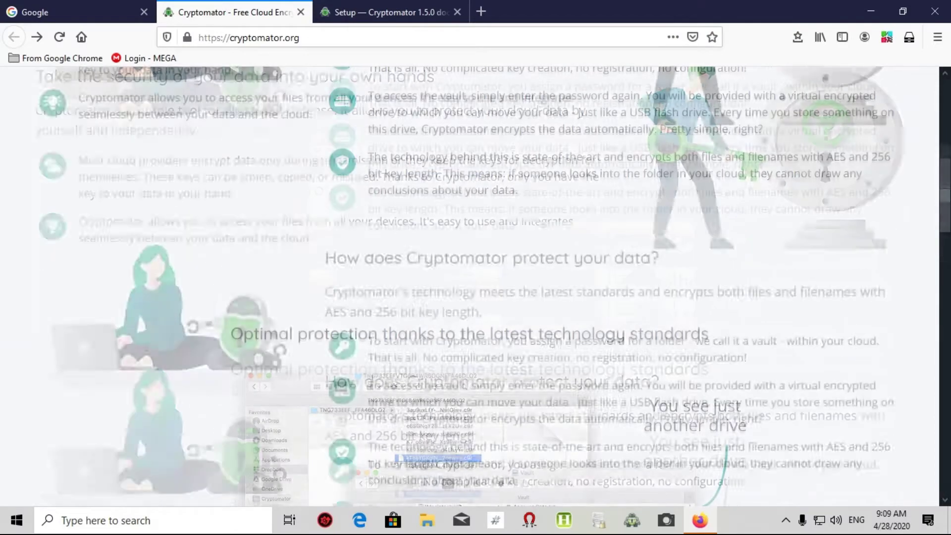
scroll(476, 288, "up", 5)
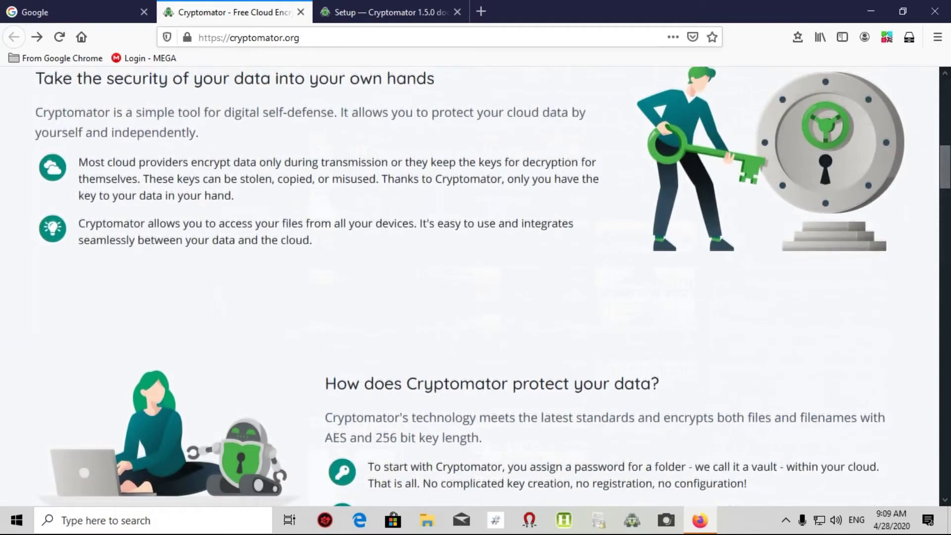
scroll(476, 287, "up", 5)
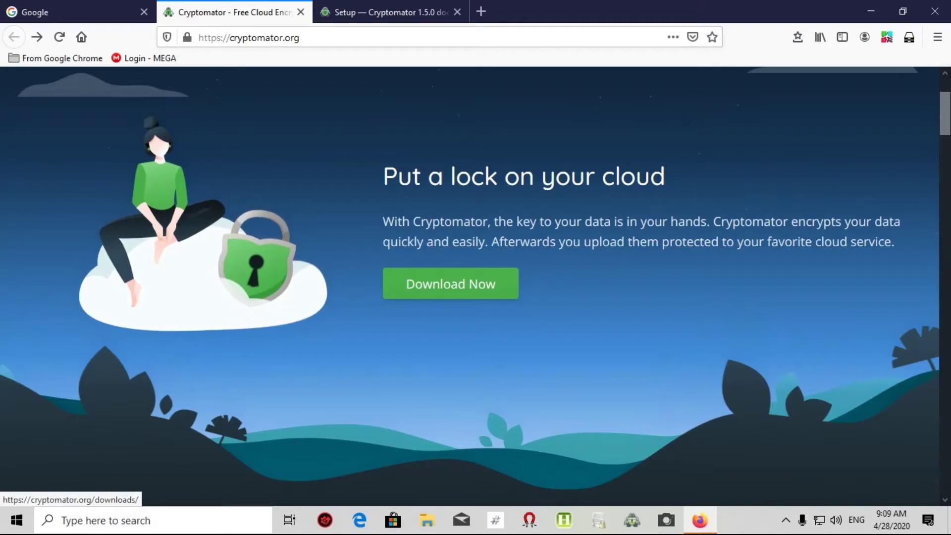
left_click(450, 283)
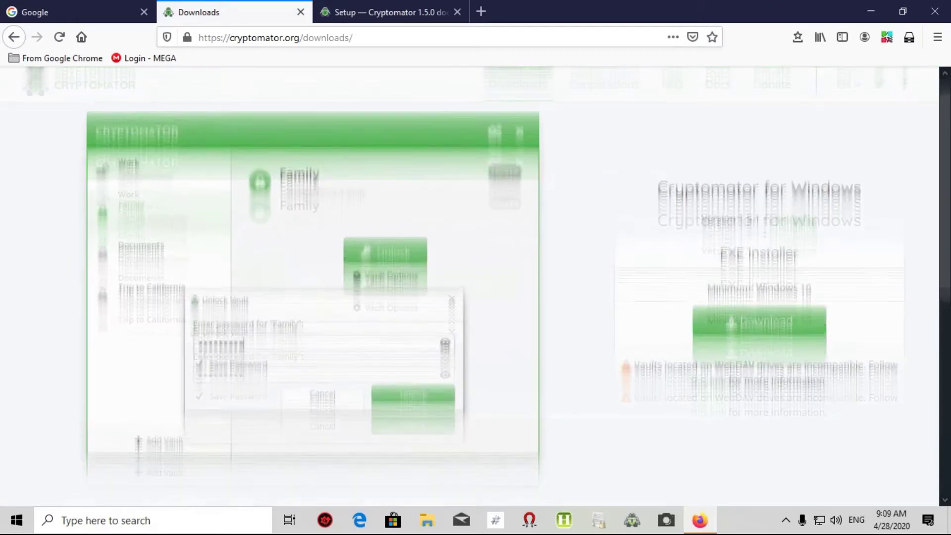
- Download the Windows EXE installer Cryptomator-1.5.1-x64.exe
scroll(475, 288, "down", 3)
scroll(476, 288, "up", 2)
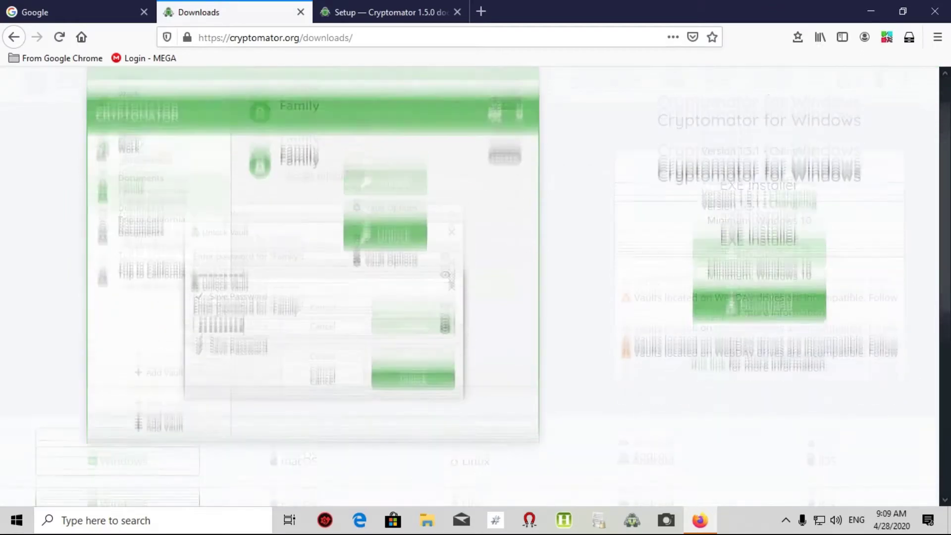
scroll(475, 287, "down", 1)
scroll(476, 288, "down", 3)
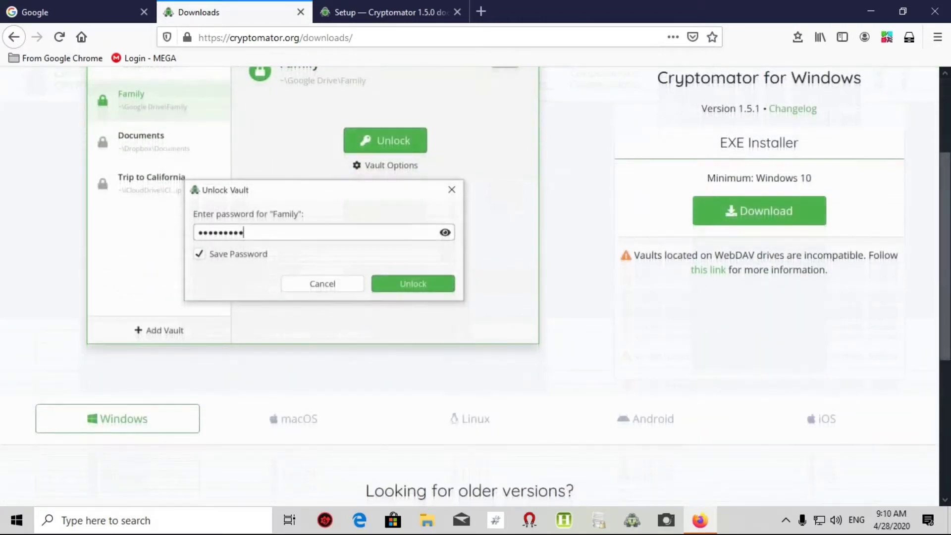
left_click(760, 211)
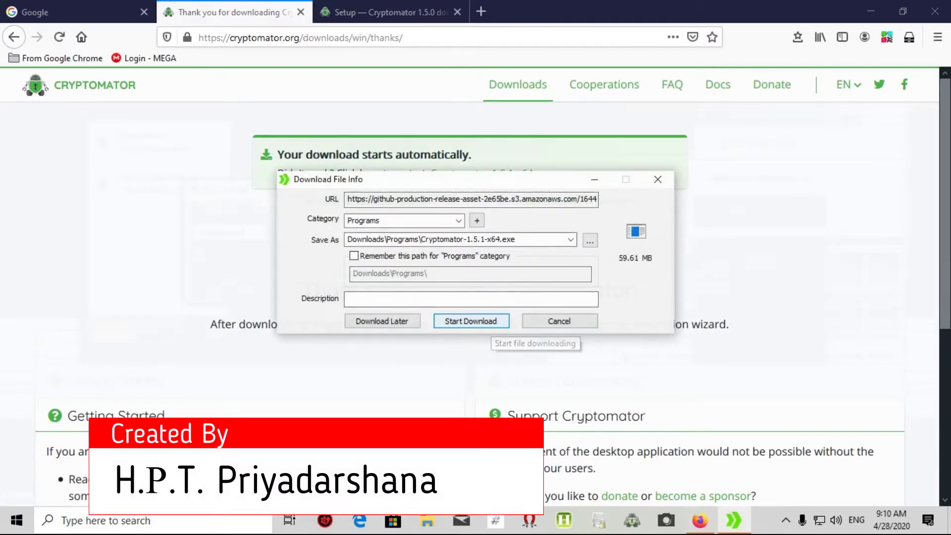
left_click(483, 323)
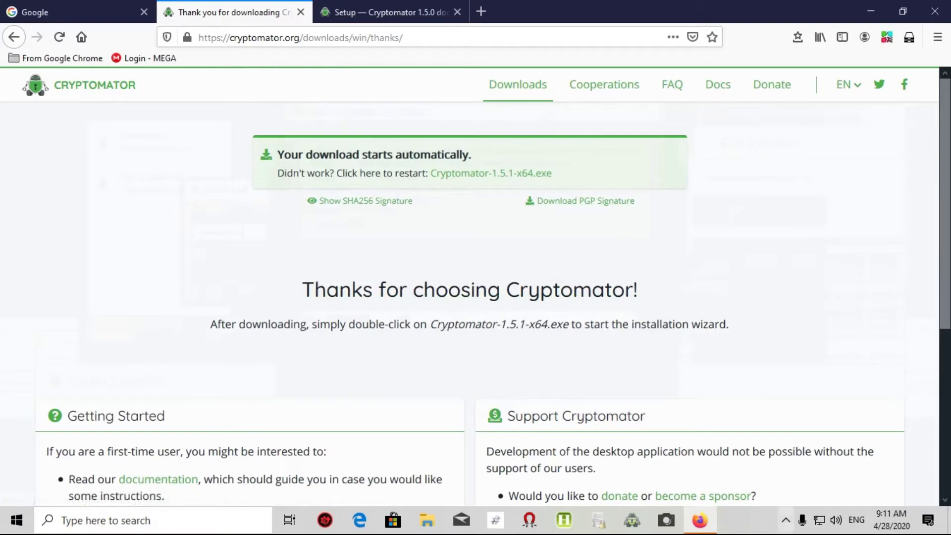
- Run the downloaded Cryptomator-1.5.1-x64.exe from Internet Download Manager, then minimize IDM
left_click(785, 520)
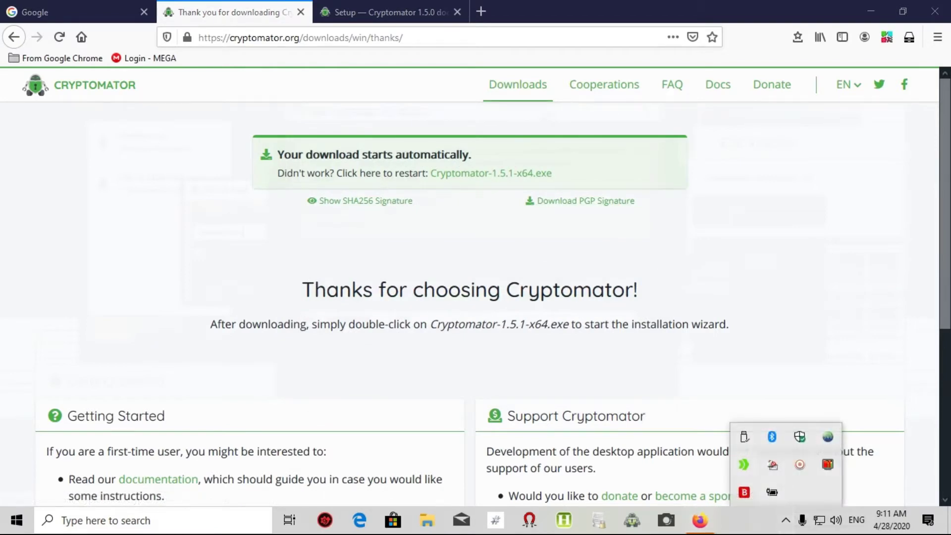
double_click(744, 465)
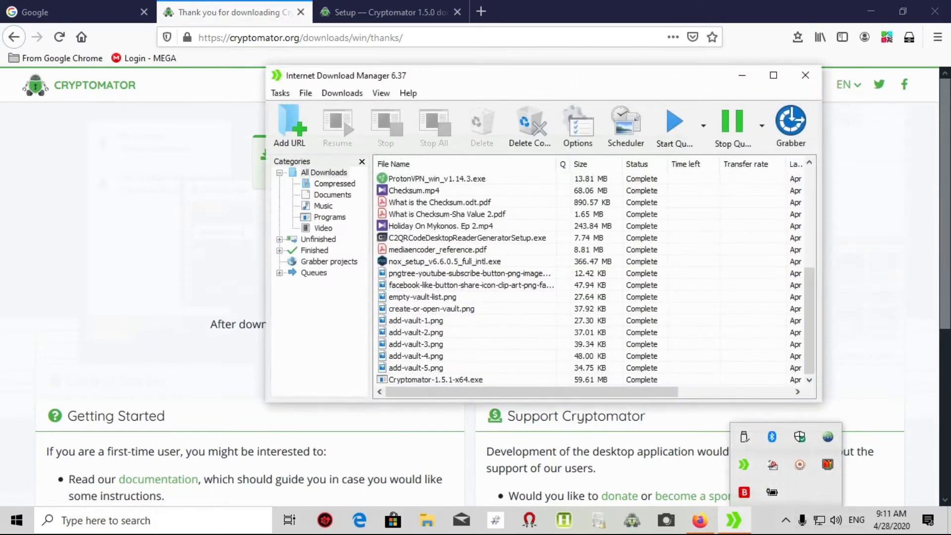
left_click(538, 379)
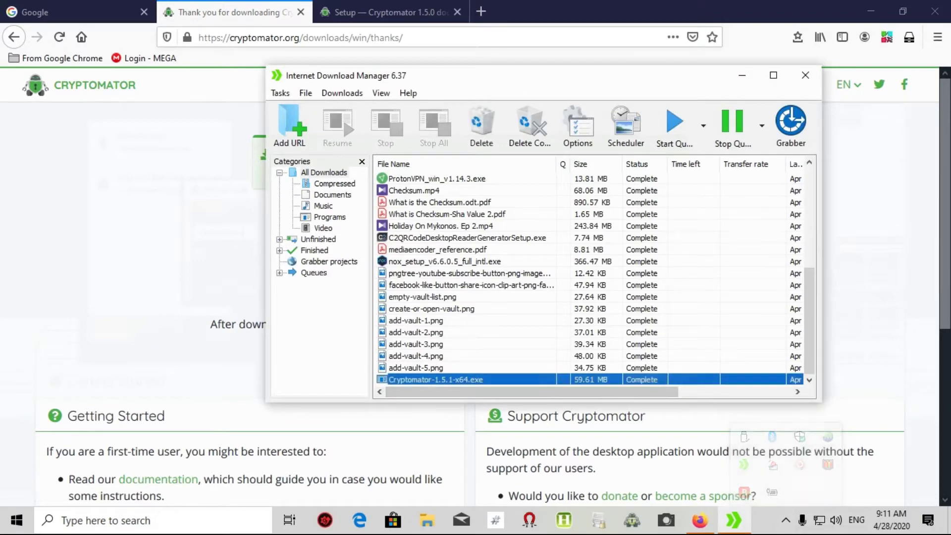
right_click(538, 380)
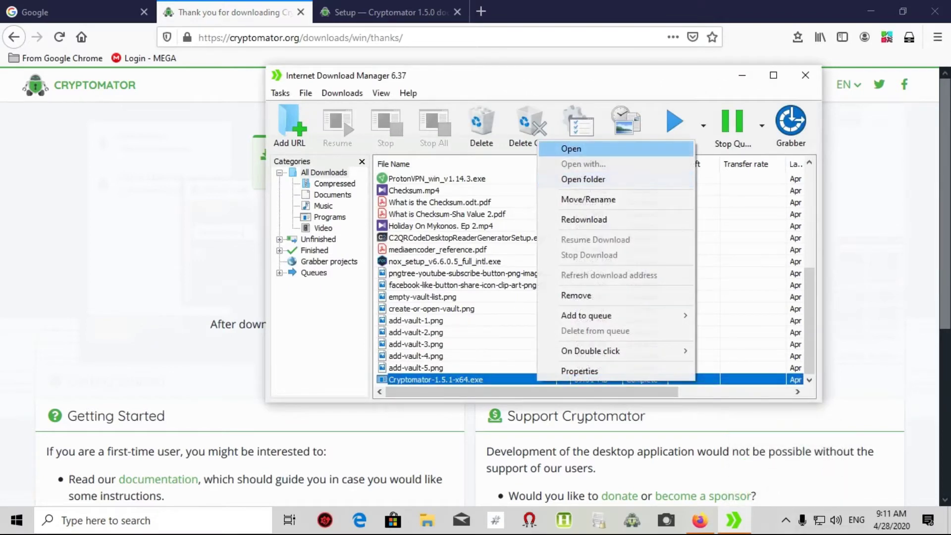
left_click(572, 148)
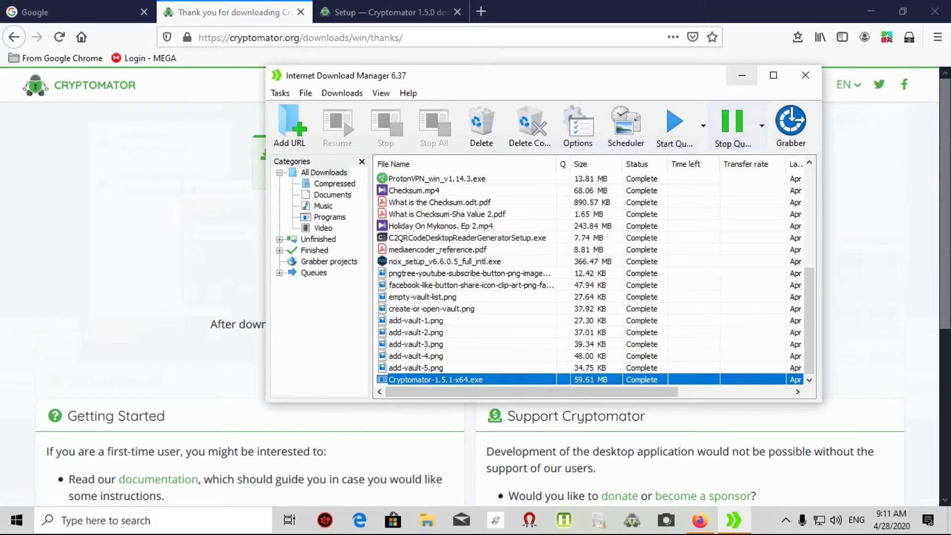
left_click(741, 76)
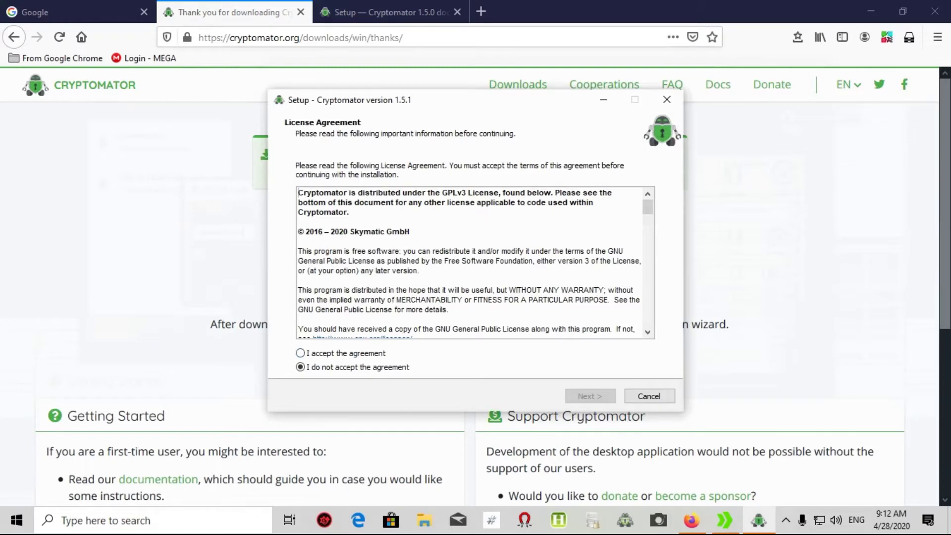
- Accept the license, keep the default folder and full installation, and start installing
key("alt+a")
key("Return")
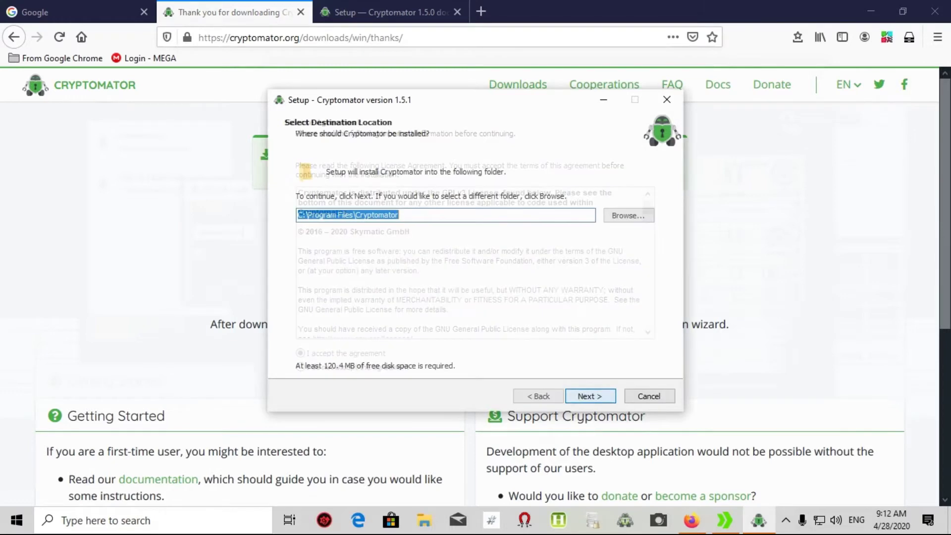
key("Return")
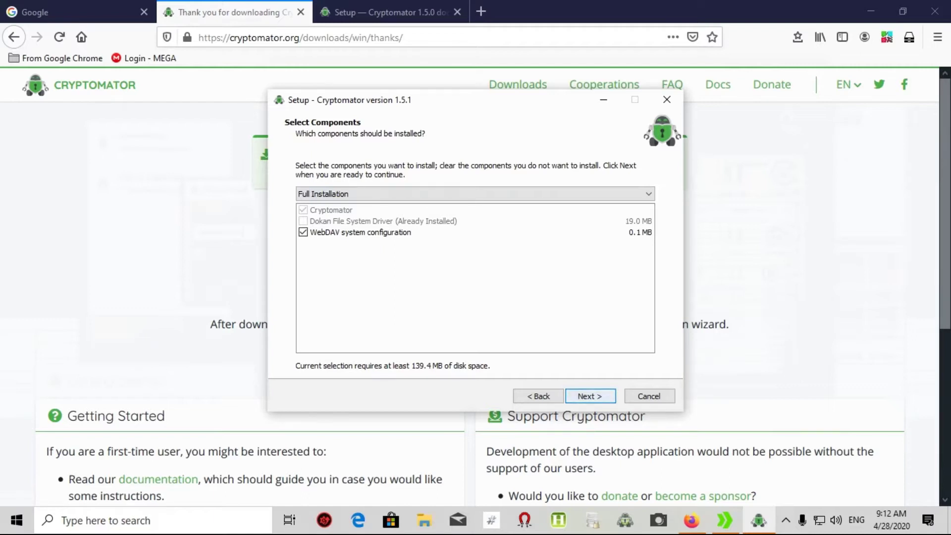
key("Return")
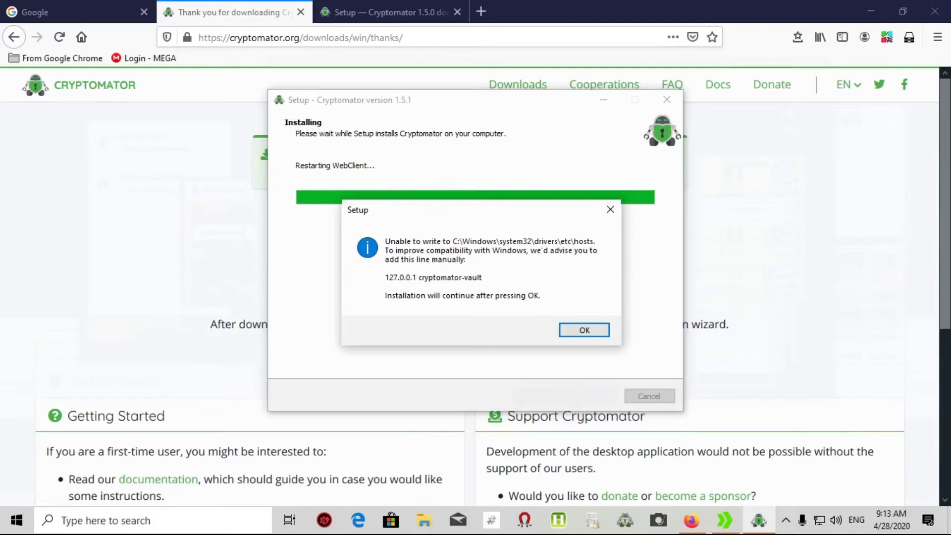
- Dismiss the hosts-file notice and finish setup with Launch Cryptomator checked
key("Return")
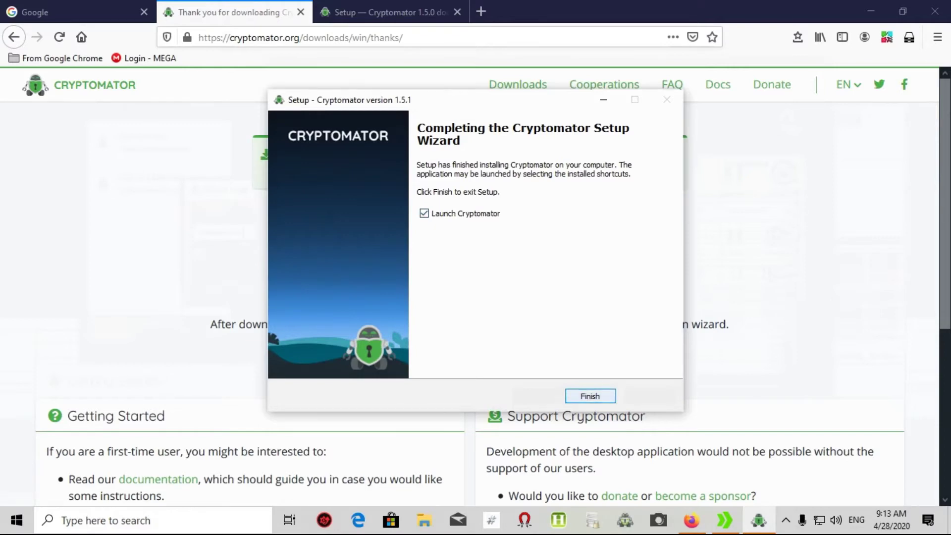
left_click(590, 396)
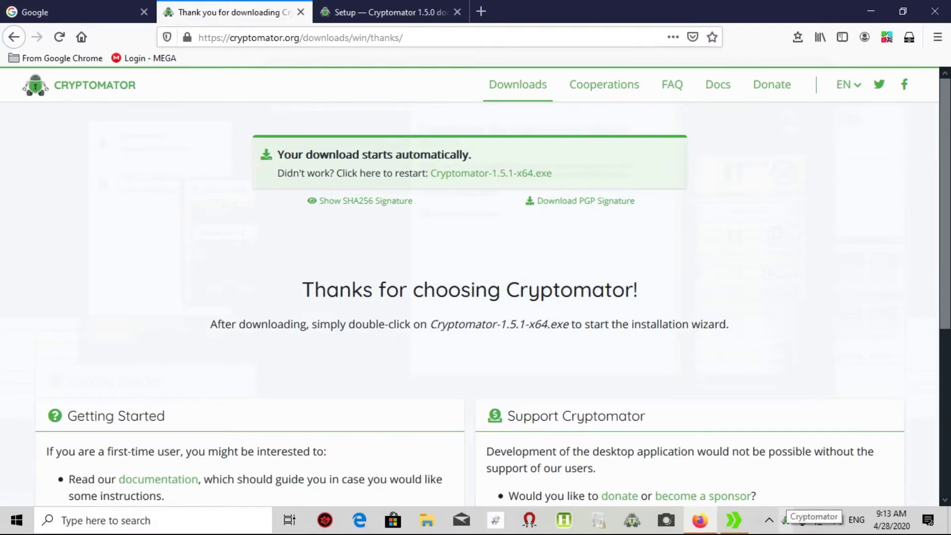
- Bring up the Cryptomator window from the system tray
left_click(786, 520)
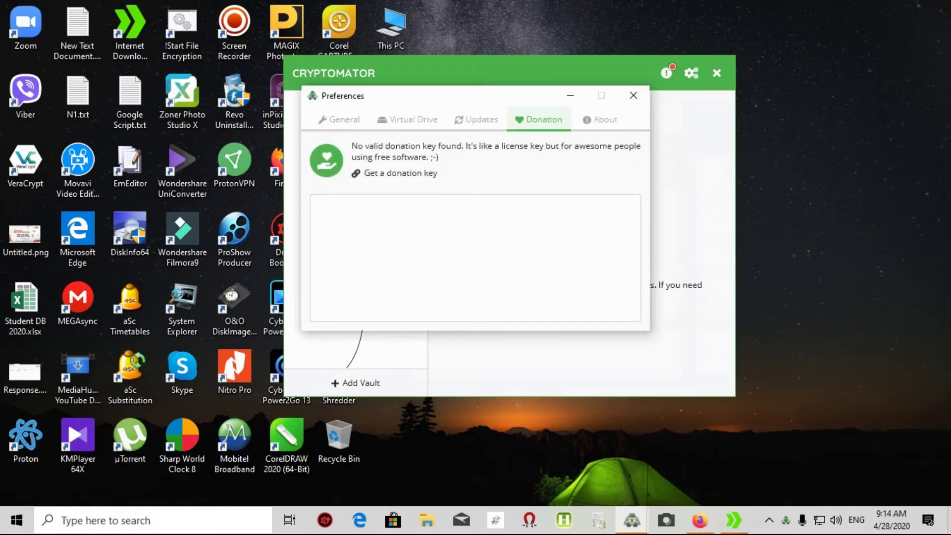
- Enable 'Check for updates automatically' and run Check Now in the Updates tab
left_click(339, 119)
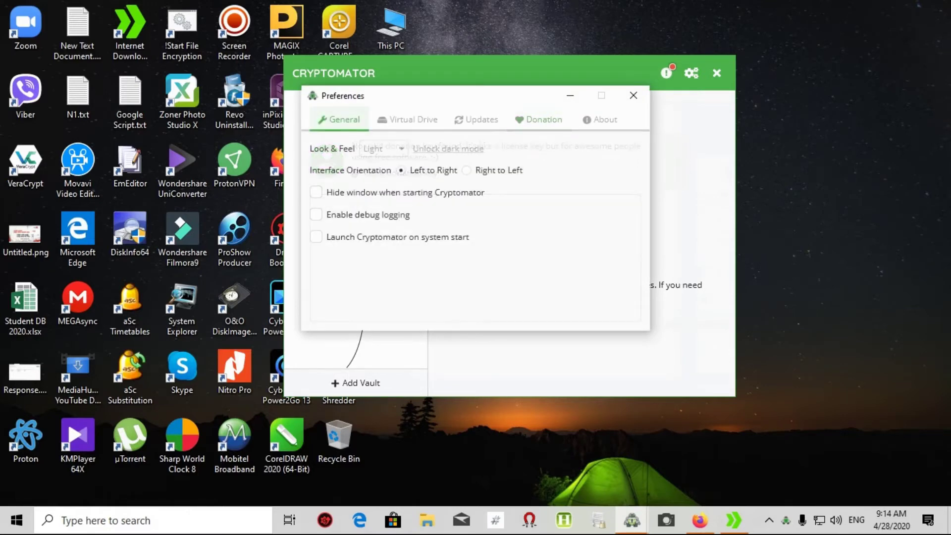
left_click(407, 119)
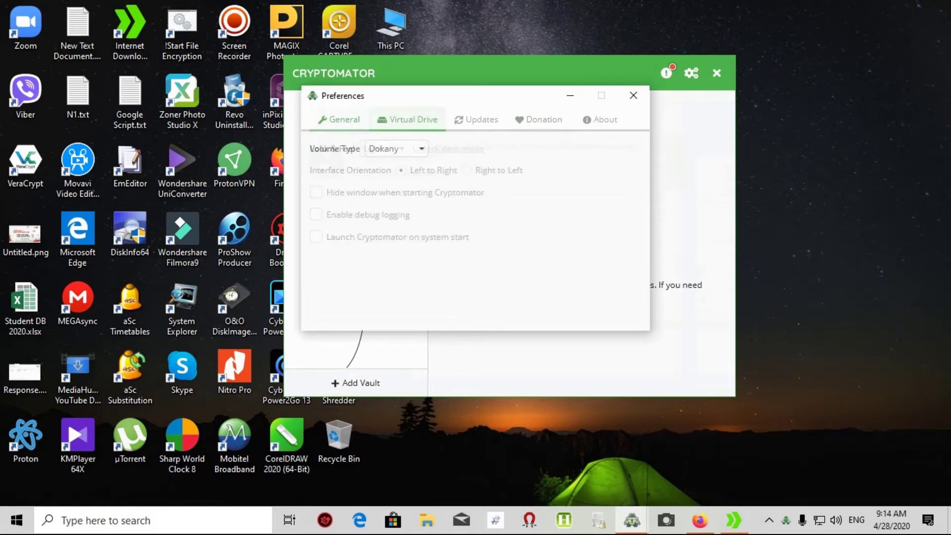
left_click(475, 119)
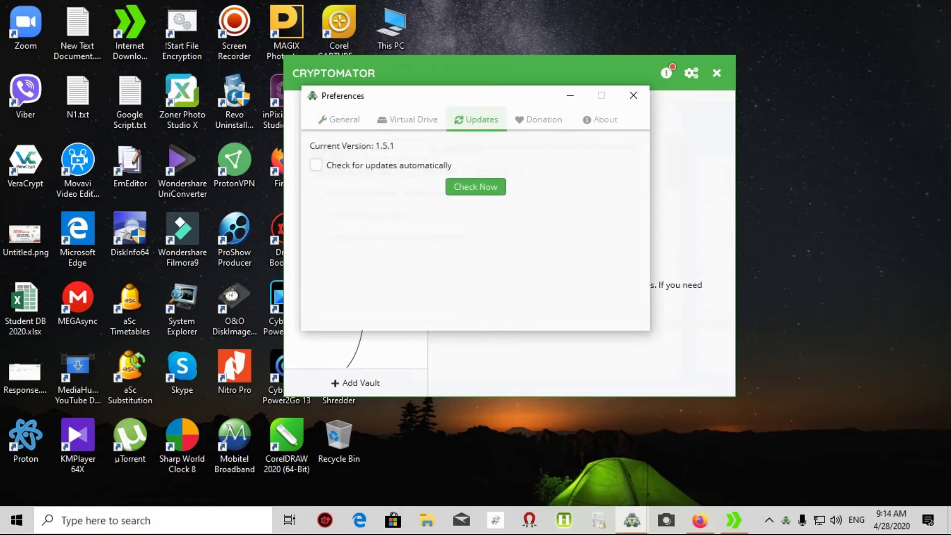
key("space")
key("Tab")
key("space")
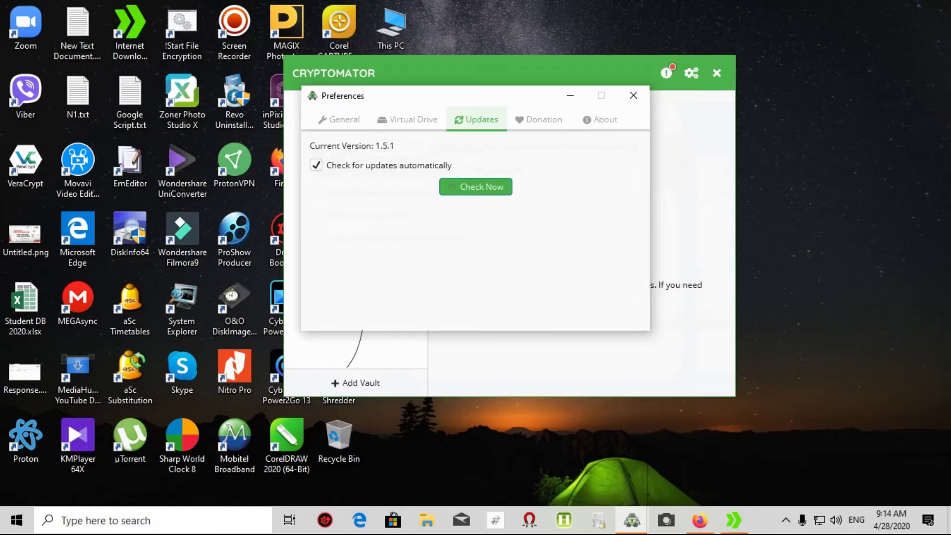
- Look through the Donation, About and Virtual Drive tabs, then close Preferences
left_click(539, 120)
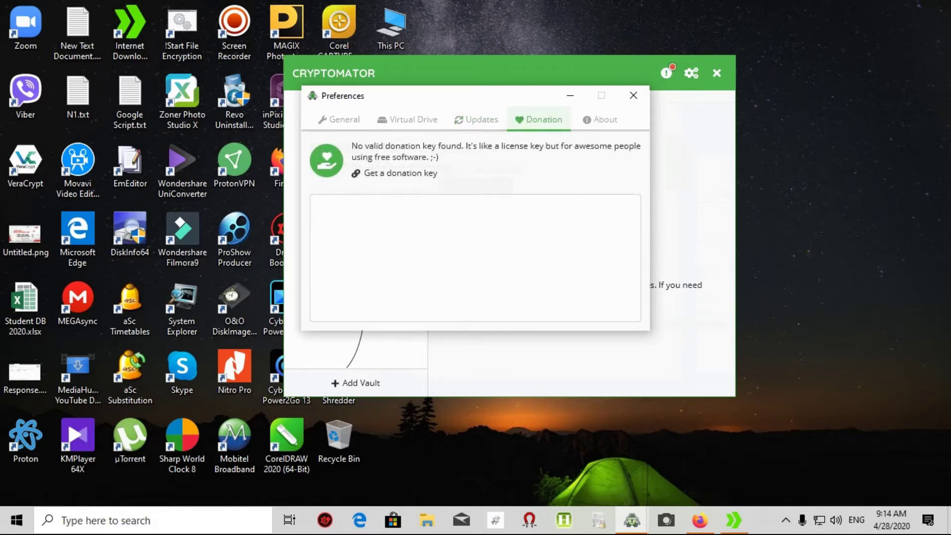
left_click(600, 119)
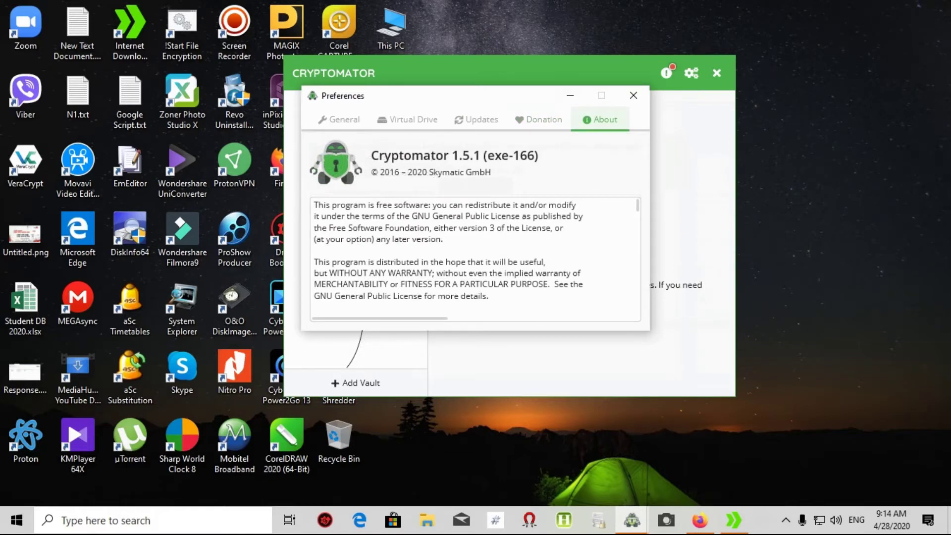
left_click(408, 119)
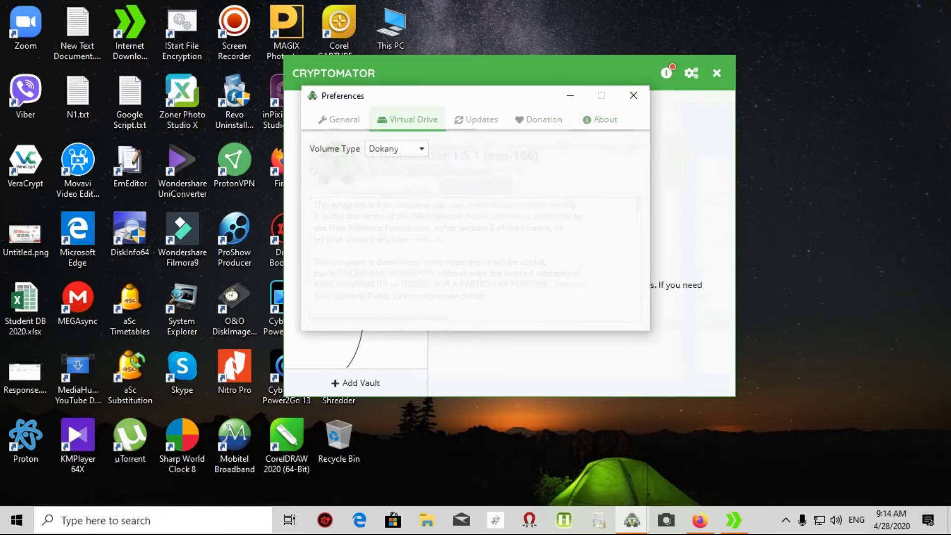
left_click(476, 119)
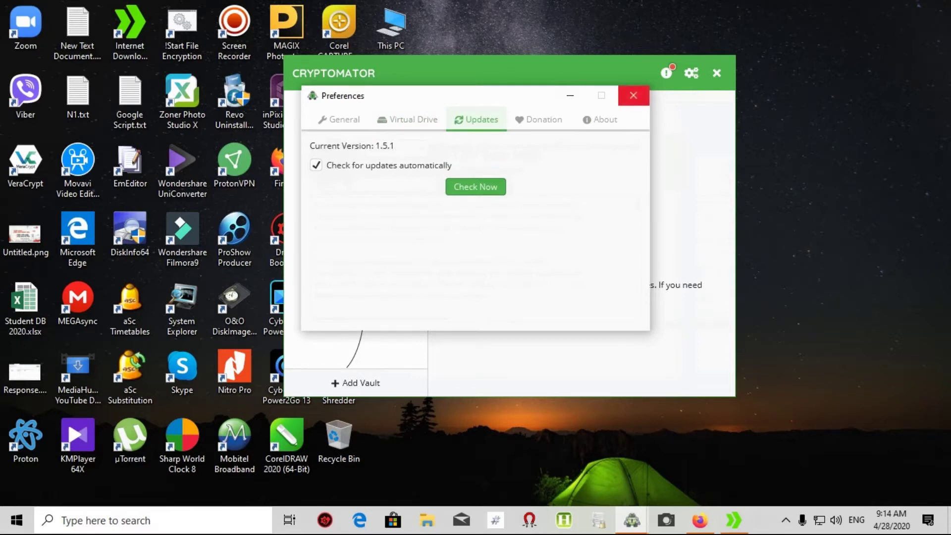
left_click(633, 95)
- Start a new vault via Add Vault › Create New Vault and name it 'My Test'
left_click(355, 383)
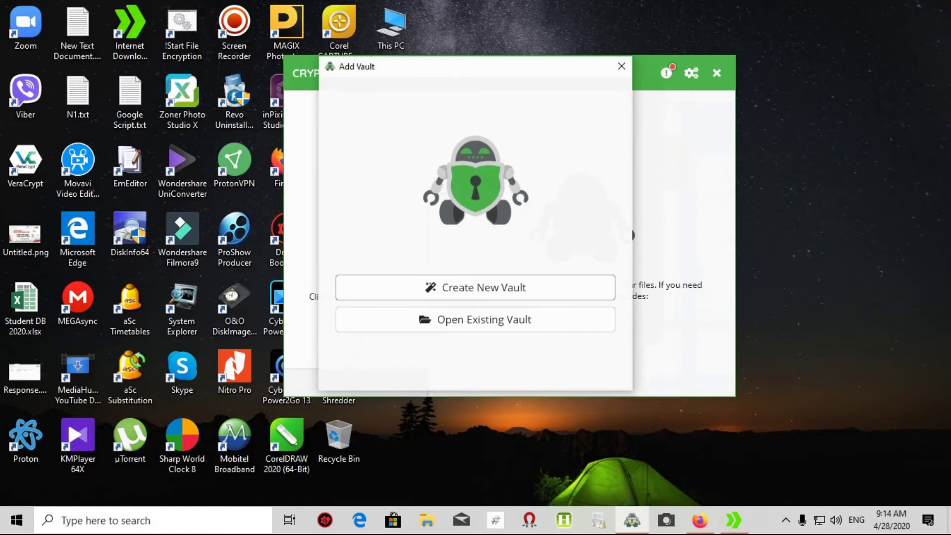
left_click(476, 287)
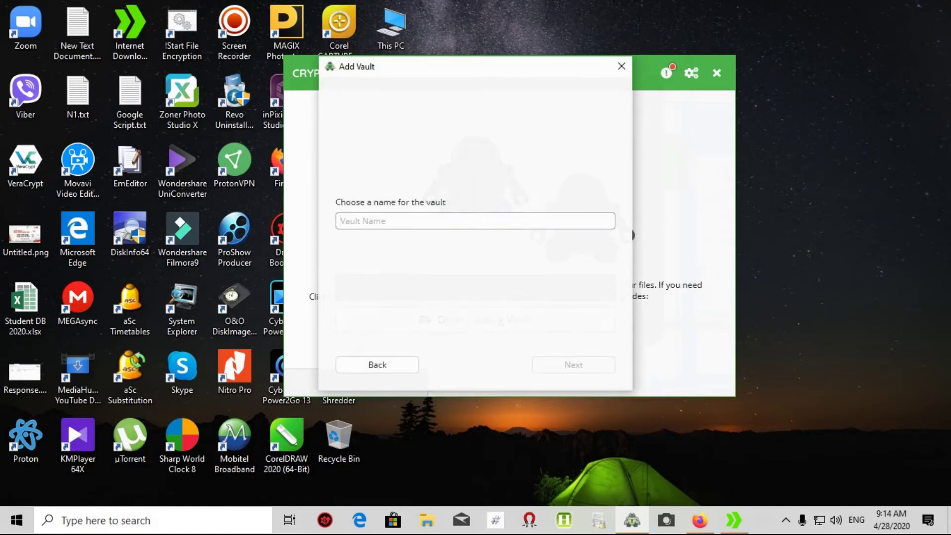
type("M")
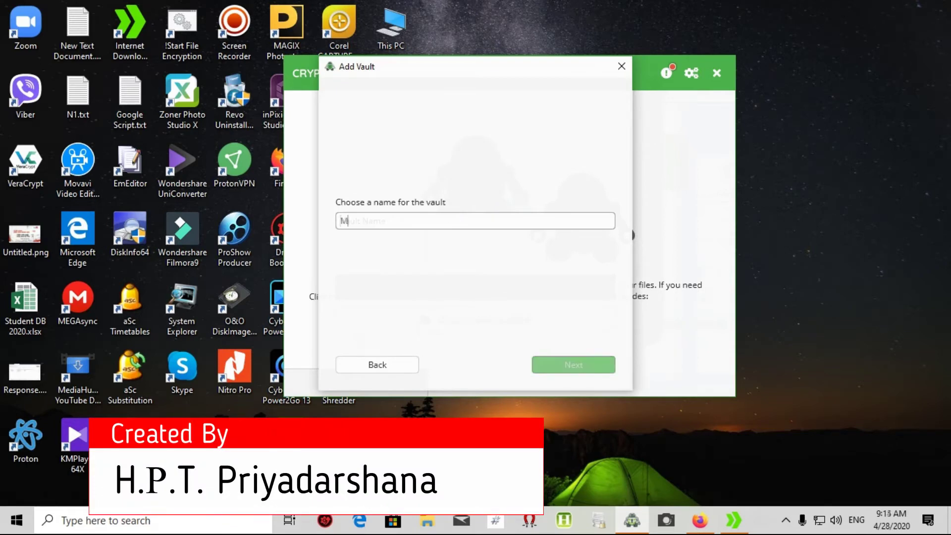
type("y Test")
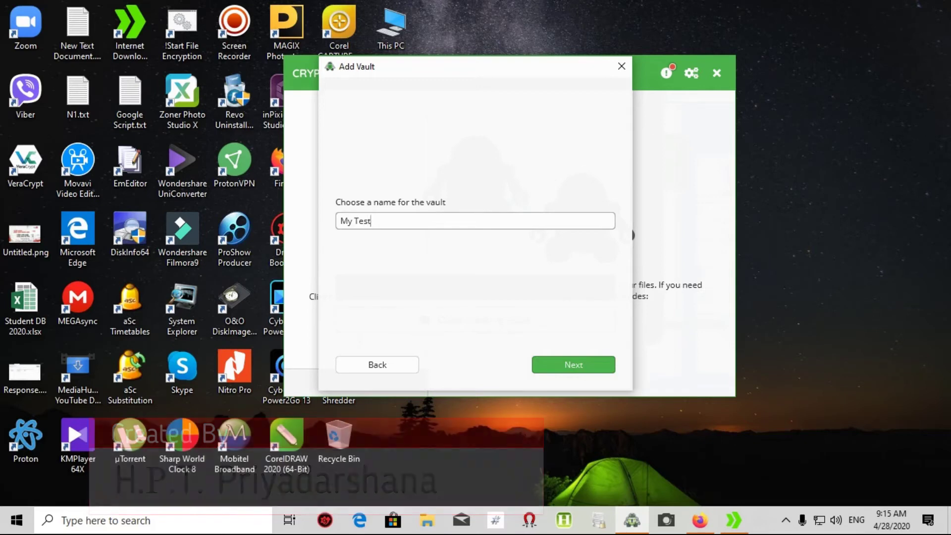
key("Return")
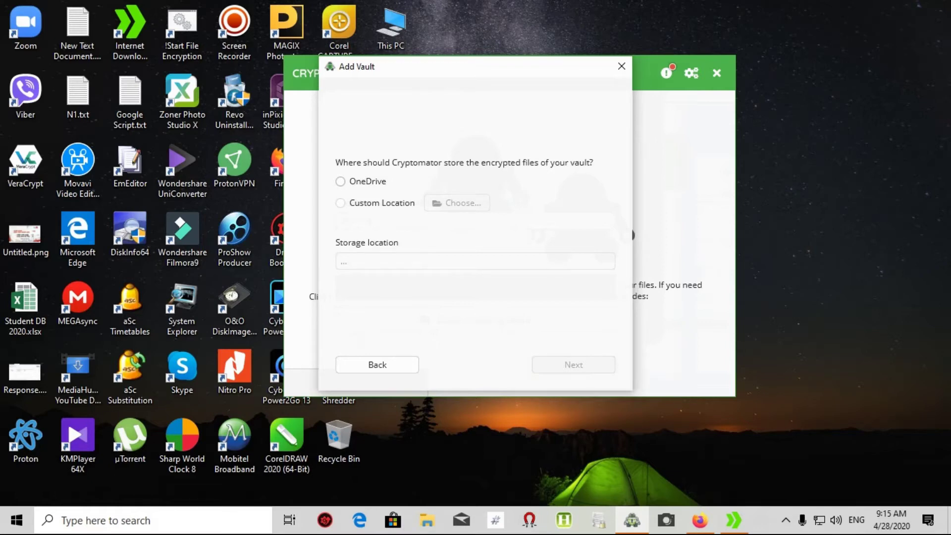
- Choose a custom storage location on the Desktop for the vault and continue
left_click(340, 181)
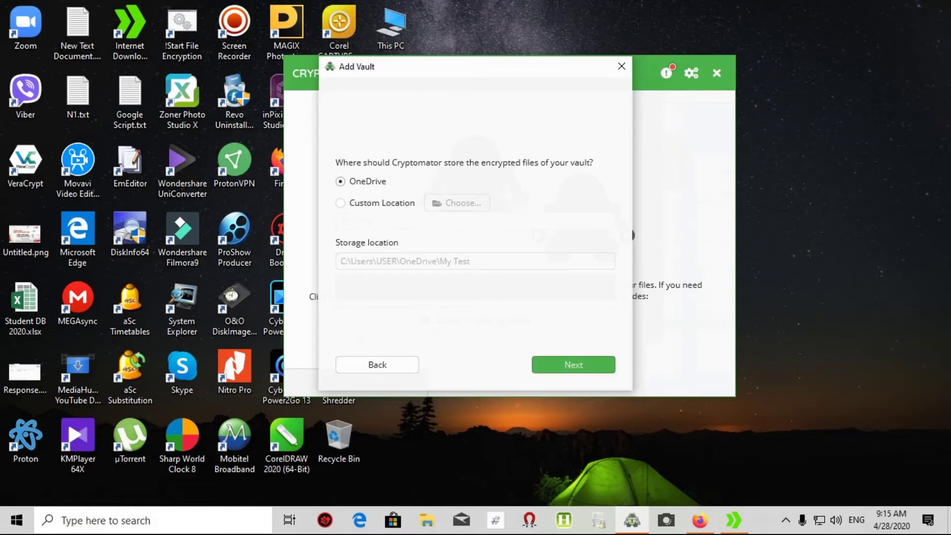
left_click(340, 203)
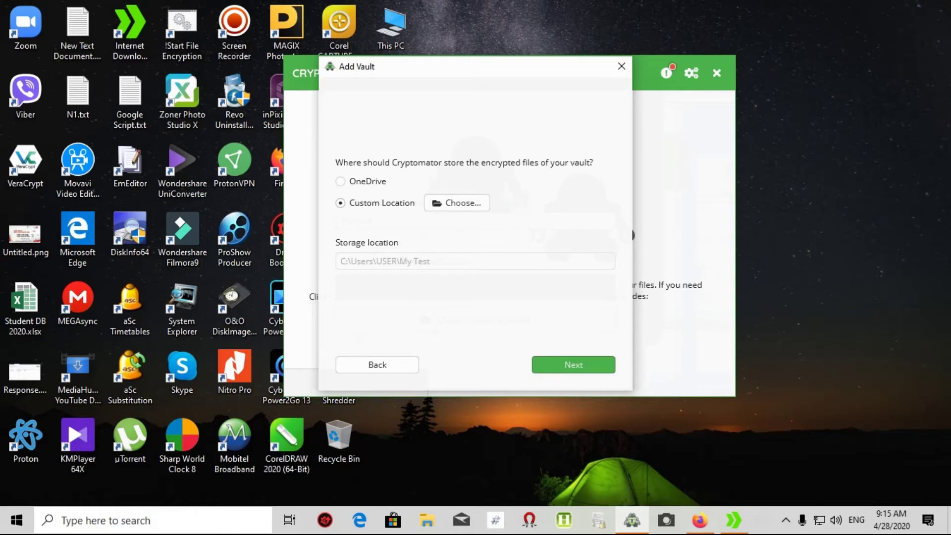
left_click(457, 202)
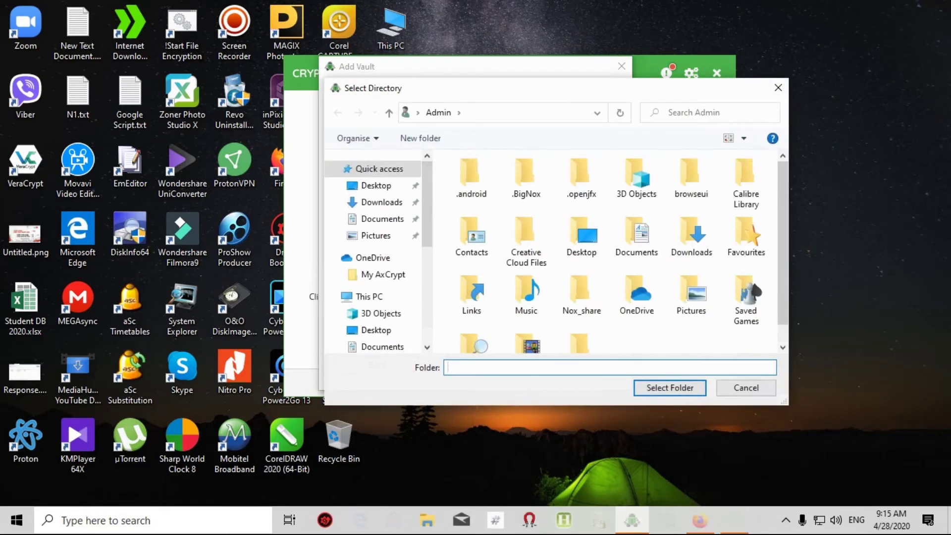
left_click(376, 185)
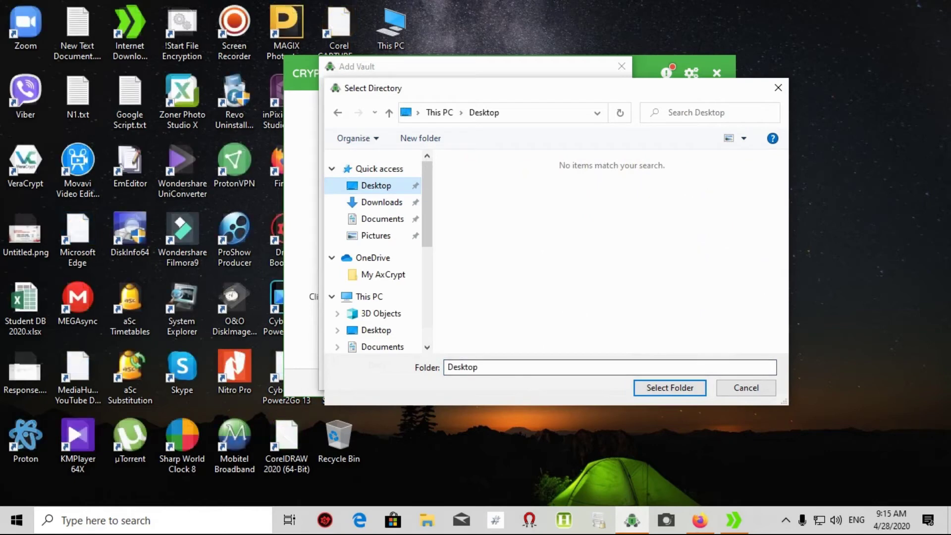
key("Return")
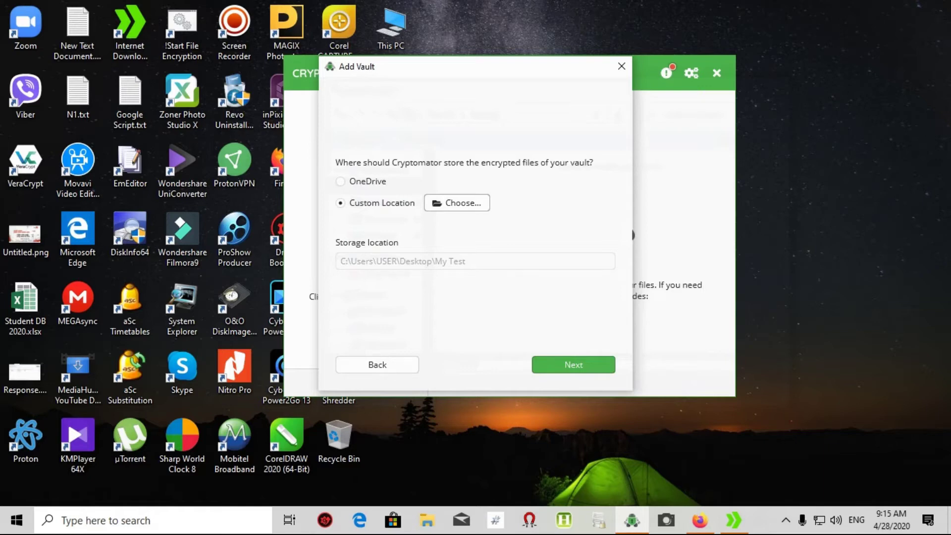
key("Return")
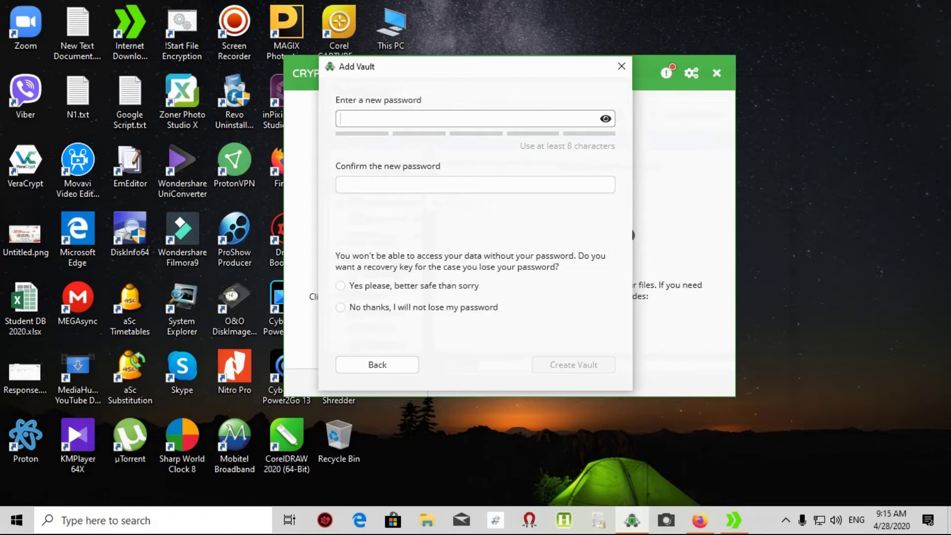
- Enter and confirm the vault password, decline a recovery key, and create the vault
type("•••••••••••")
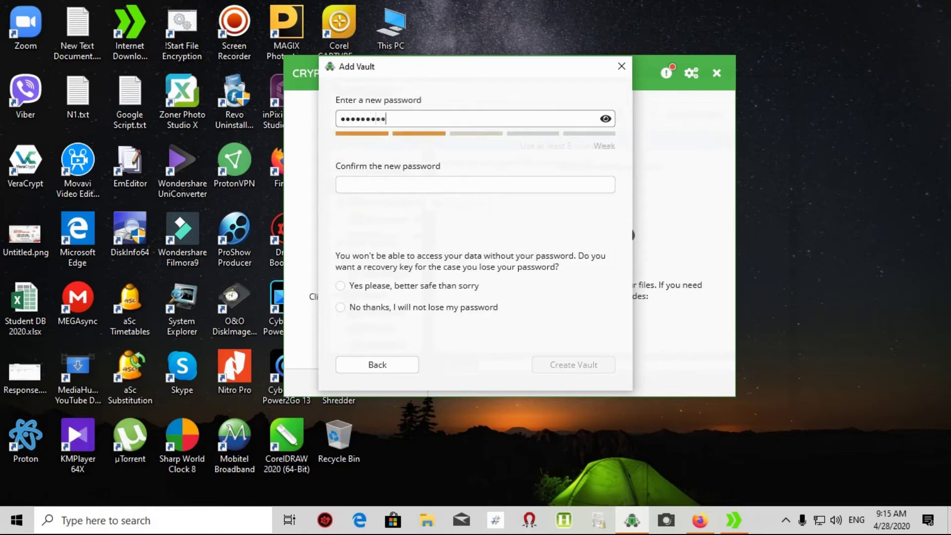
type("••••••••")
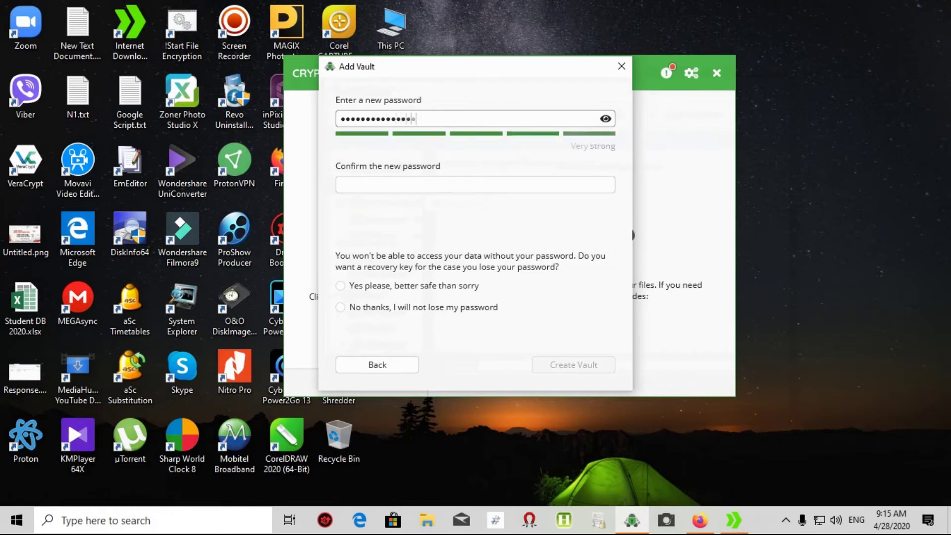
type("••••••")
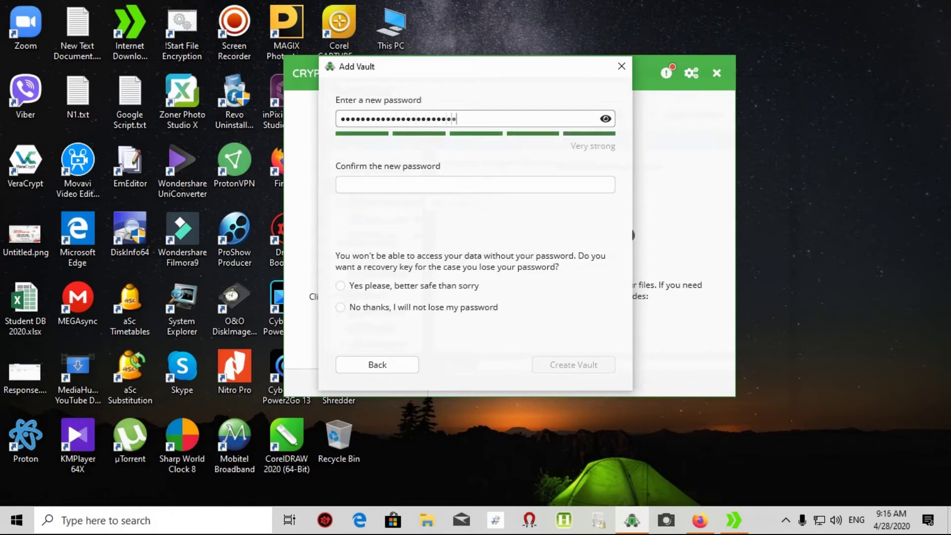
left_click(366, 186)
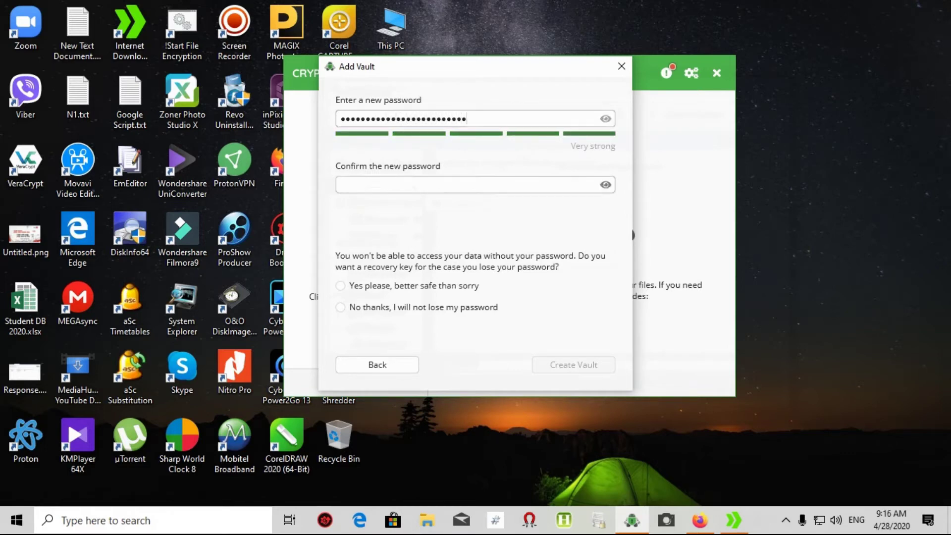
right_click(366, 185)
type("•••")
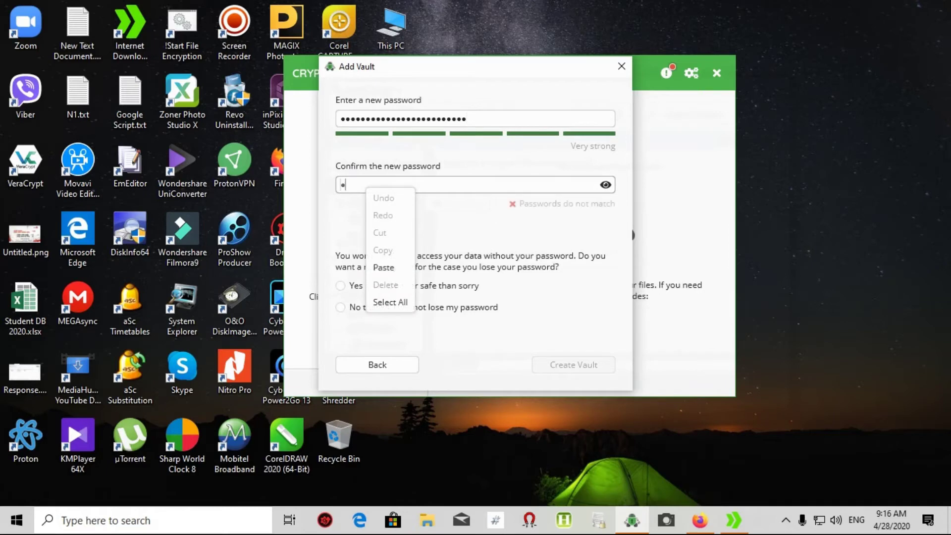
type("••••••••••••••••••••")
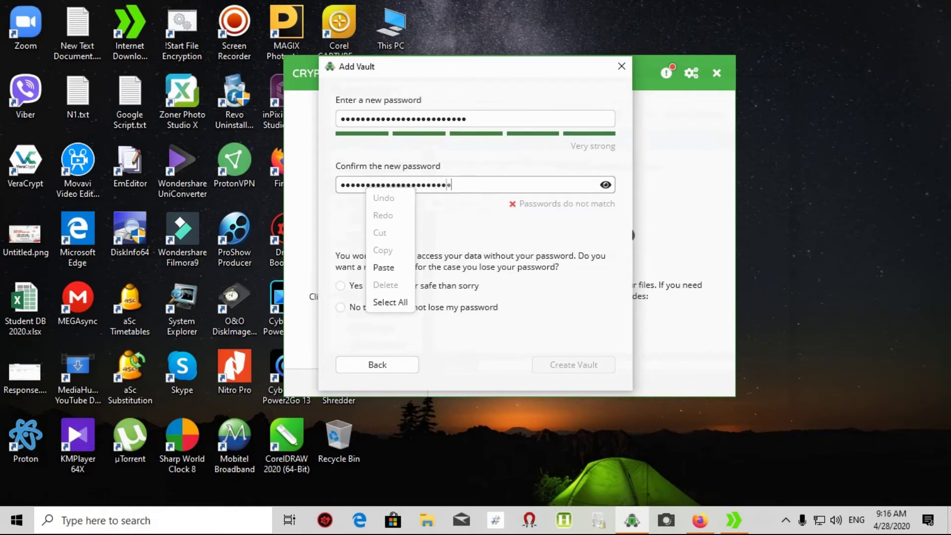
key("Escape")
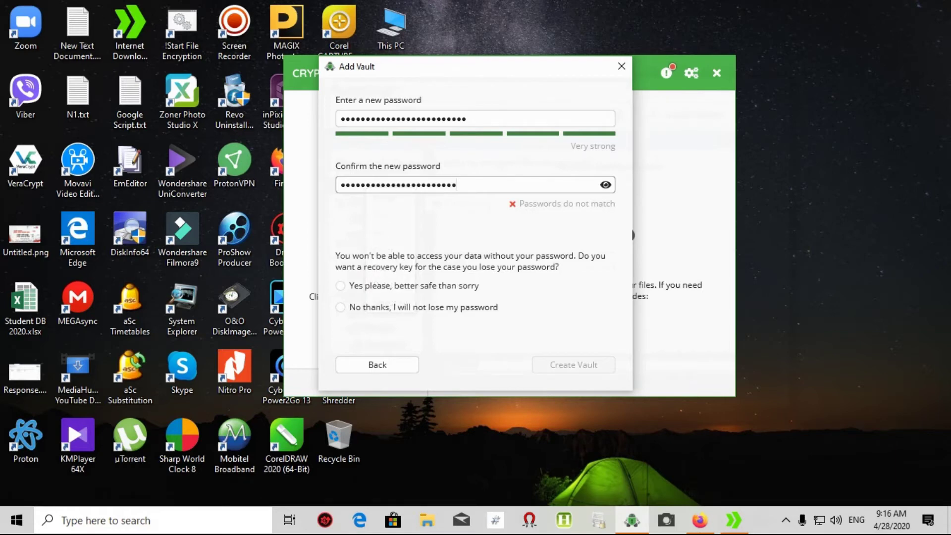
key("BackSpace")
key("BackSpace")
key("BackSpace")
key("BackSpace")
key("BackSpace")
key("BackSpace")
key("BackSpace")
key("BackSpace")
key("BackSpace")
key("BackSpace")
key("BackSpace")
key("BackSpace")
key("BackSpace")
key("BackSpace")
key("BackSpace")
key("BackSpace")
key("BackSpace")
key("BackSpace")
key("BackSpace")
key("BackSpace")
type("•••••••••••••••••••••••••")
left_click(341, 307)
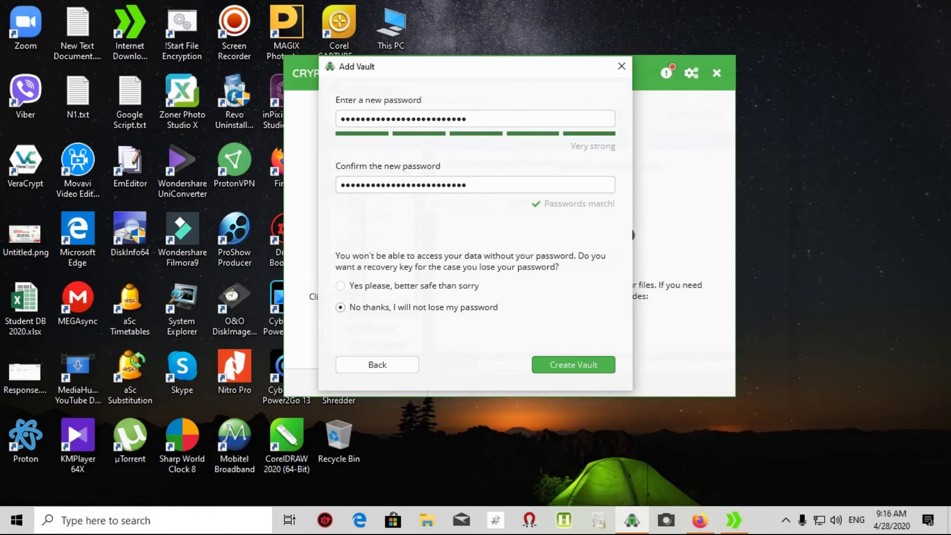
key("Return")
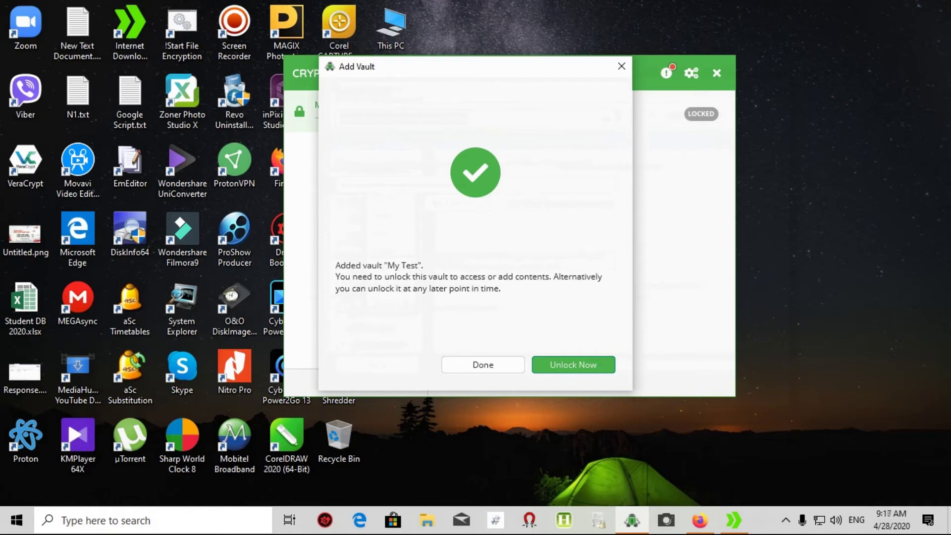
- Unlock the My Test vault by entering its password
key("Escape")
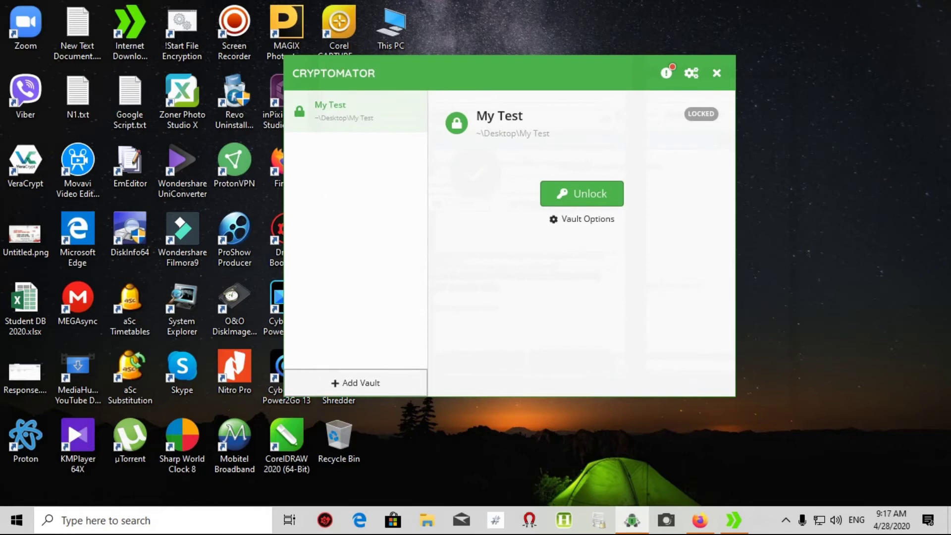
right_click(346, 118)
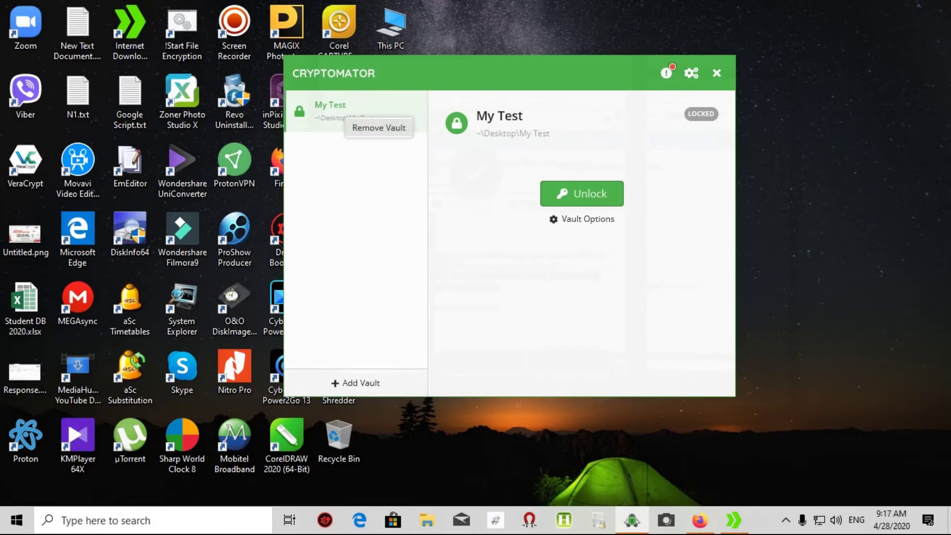
left_click(583, 193)
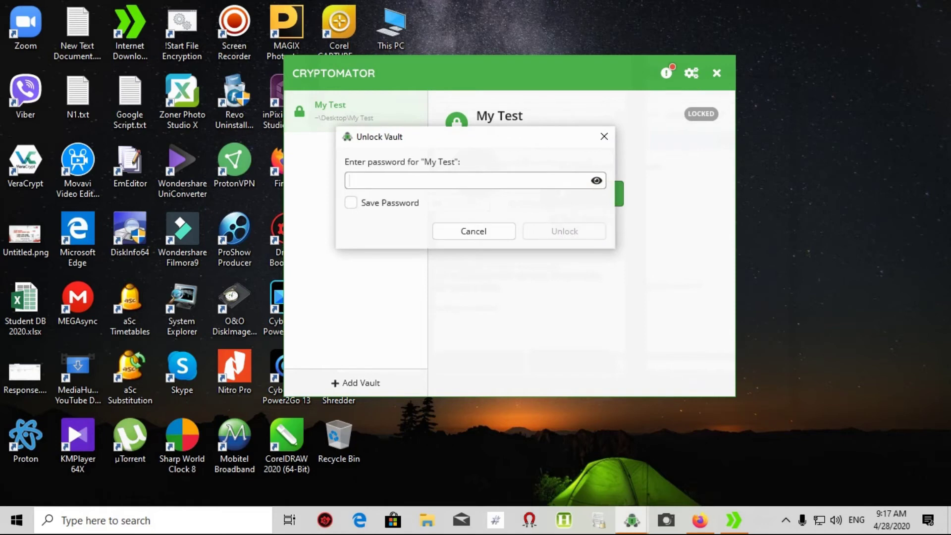
type("1234")
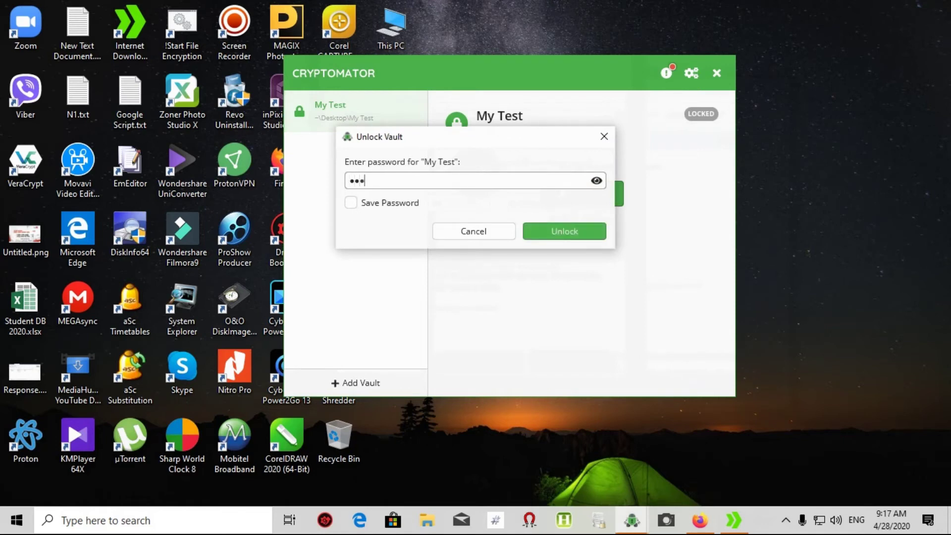
type("567891011121314151617")
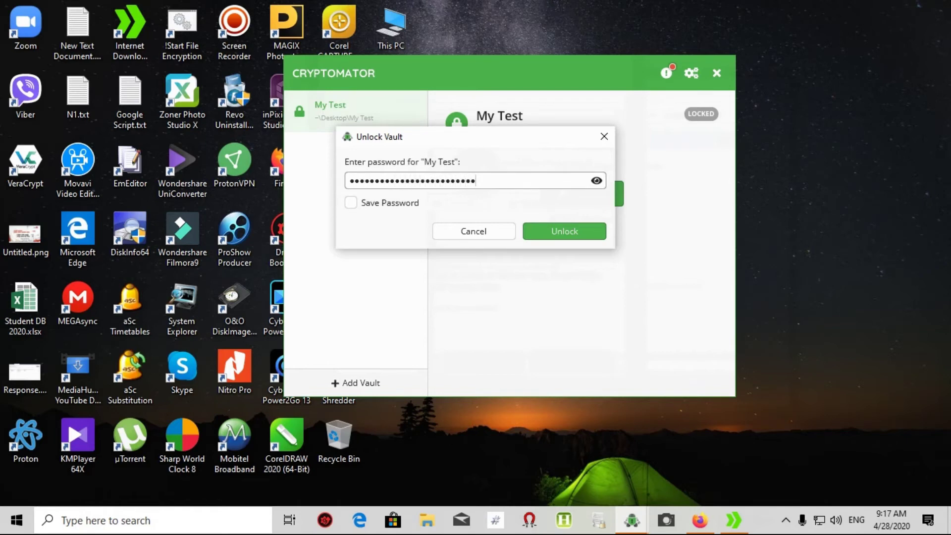
key("Return")
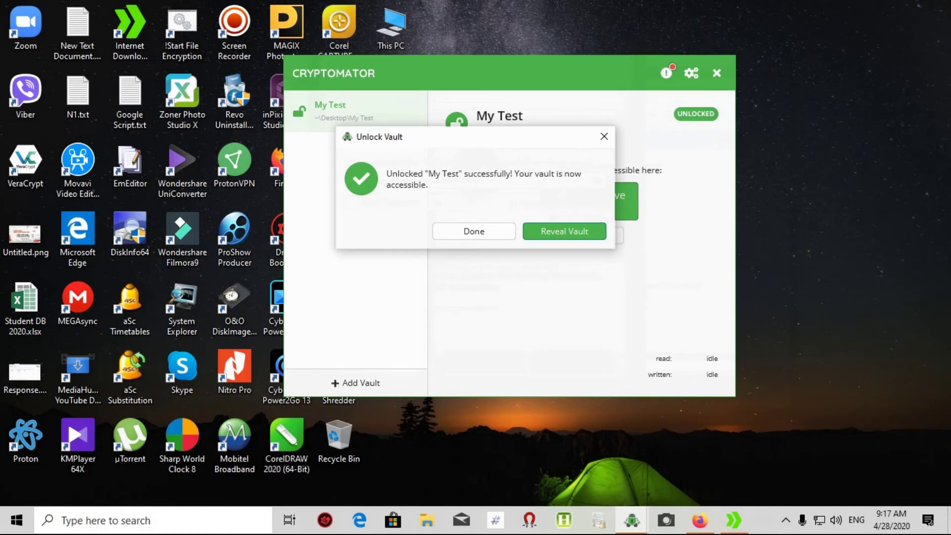
- Reveal the vault drive and copy N1.txt from the desktop into My_Test (A:)
key("Return")
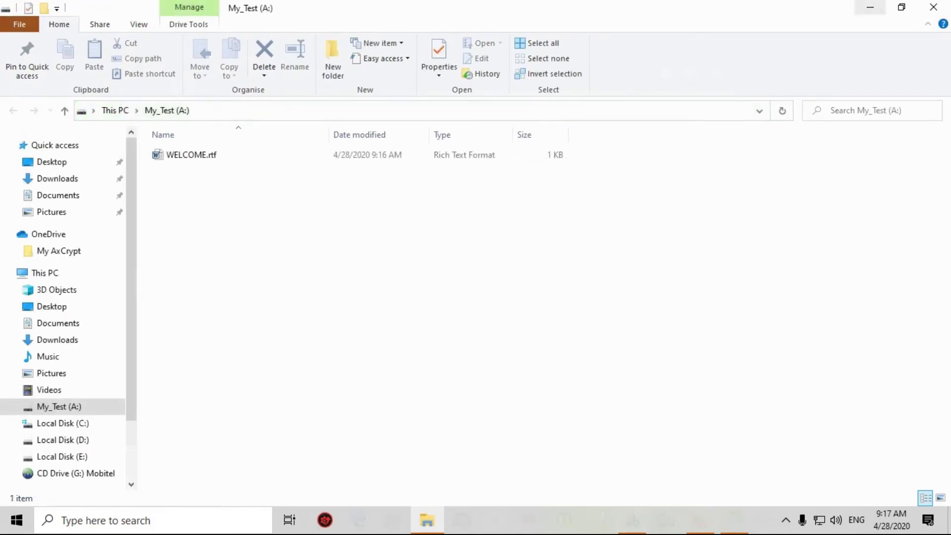
left_click(902, 7)
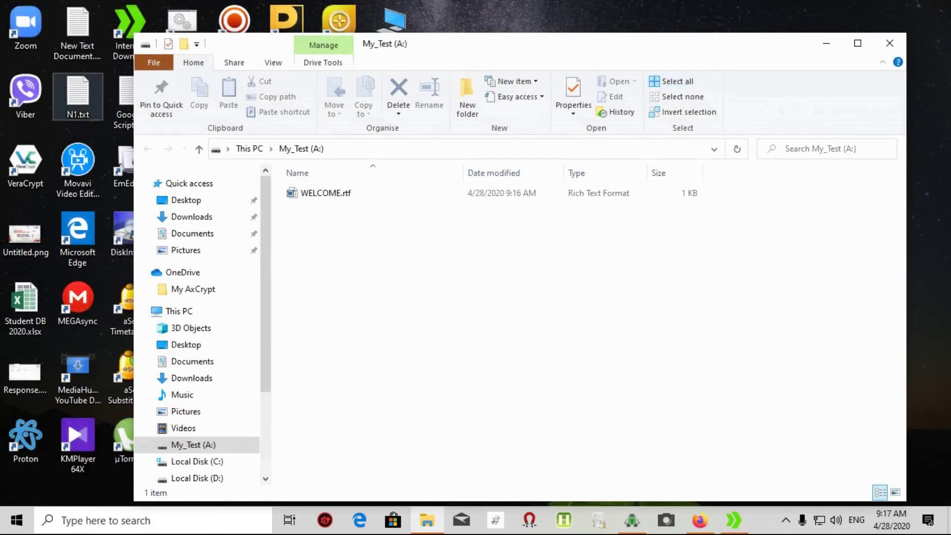
left_click_drag(78, 94, 364, 247)
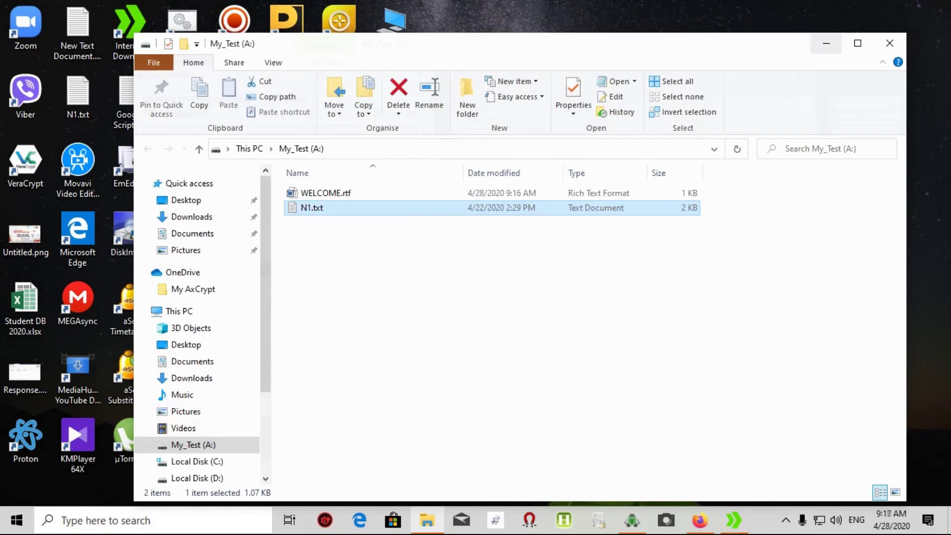
left_click(826, 43)
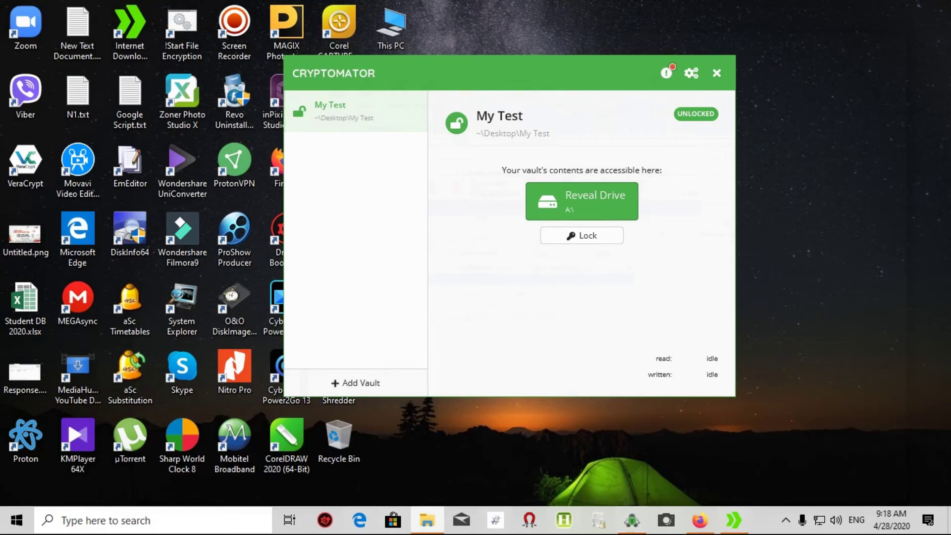
- Bring the vault drive window back, check N1.txt's context menu, and minimize it again
right_click(427, 521)
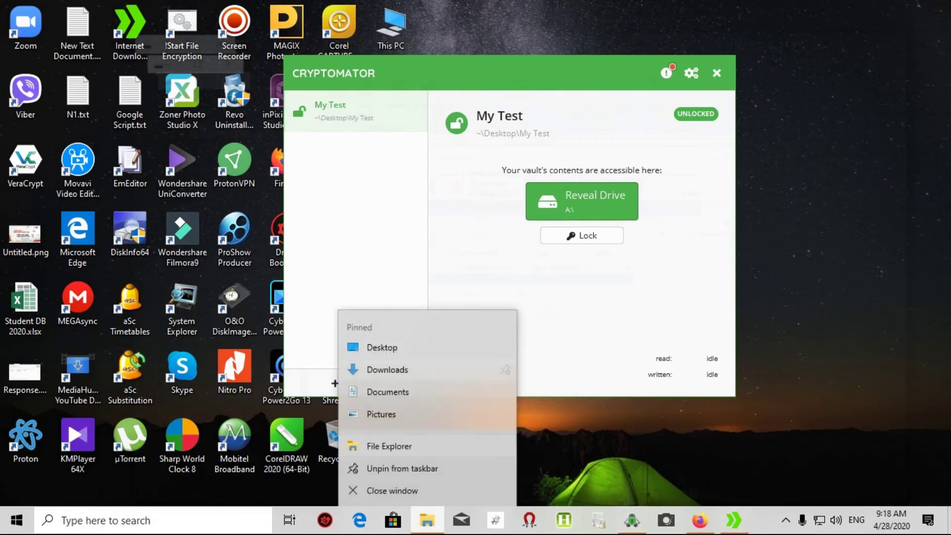
left_click(389, 446)
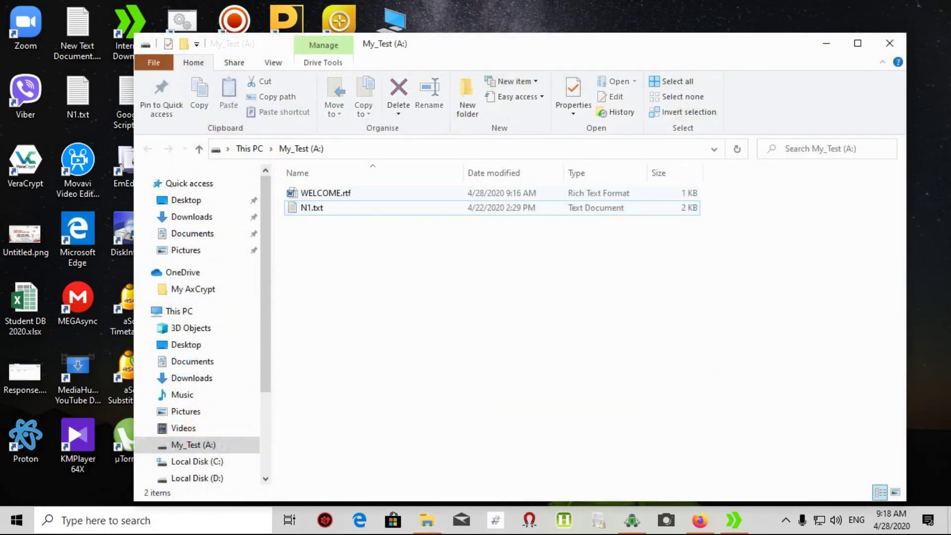
left_click(311, 207)
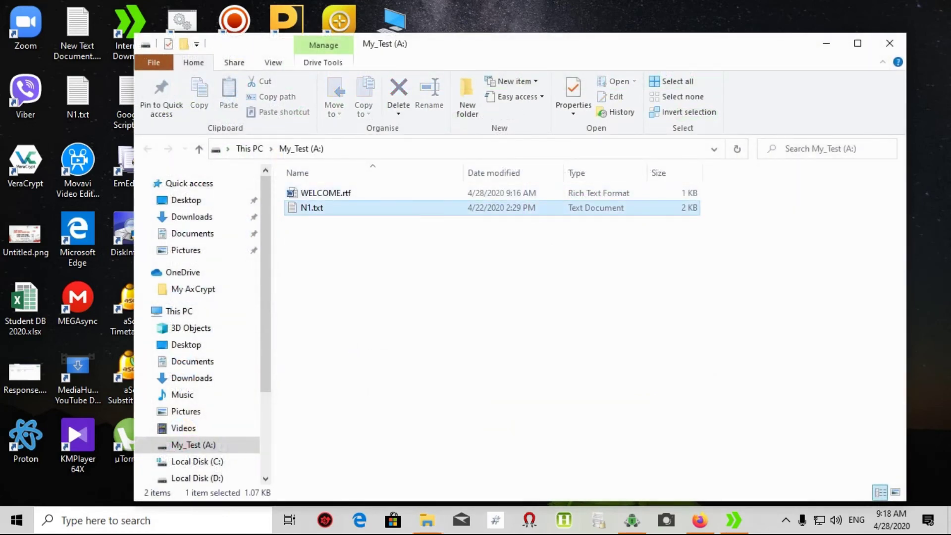
right_click(497, 208)
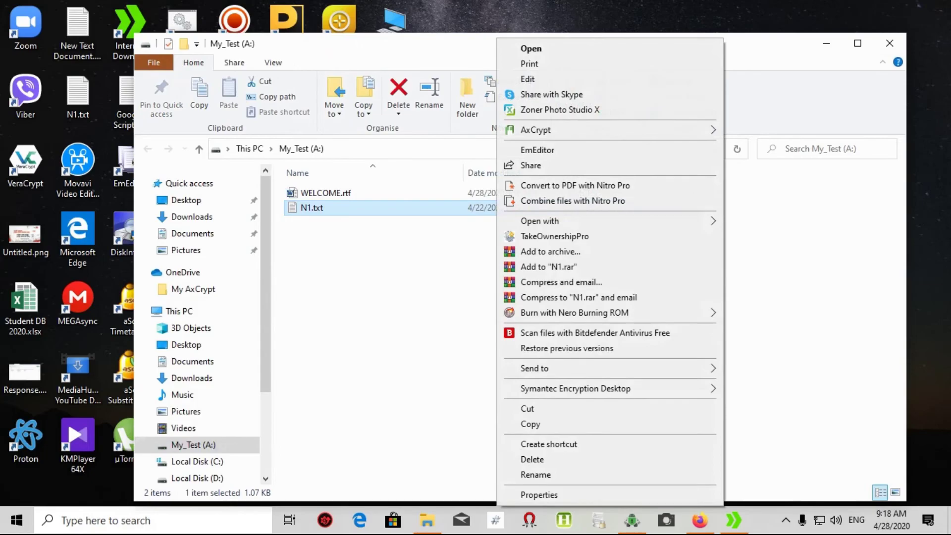
key("Escape")
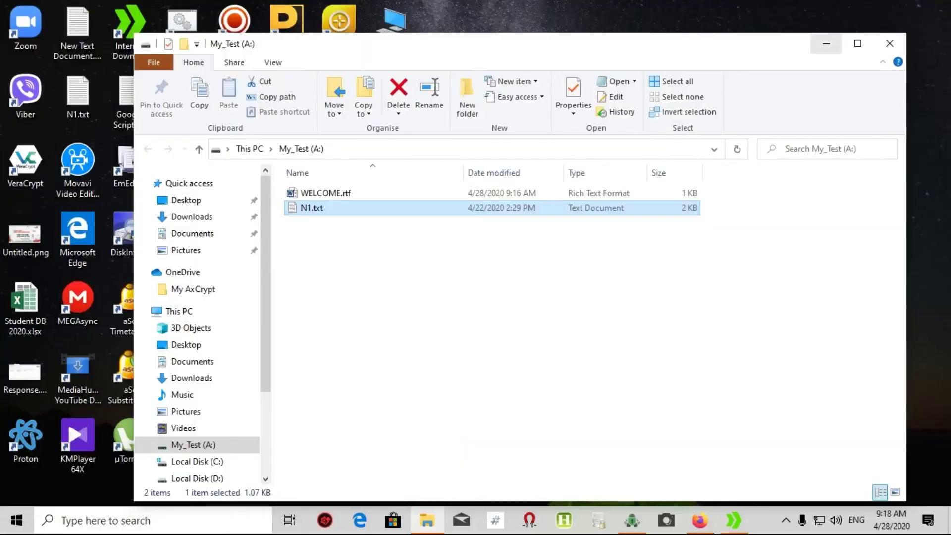
left_click(826, 43)
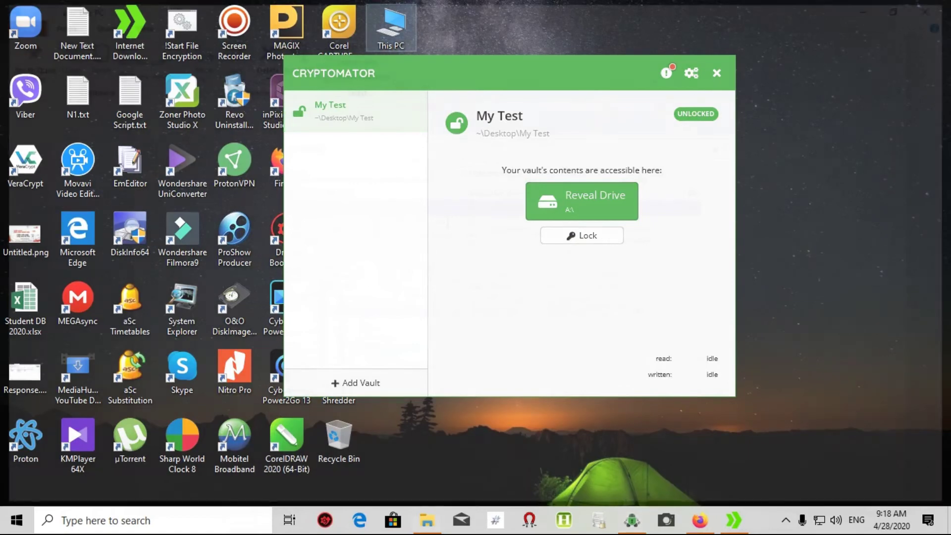
double_click(391, 28)
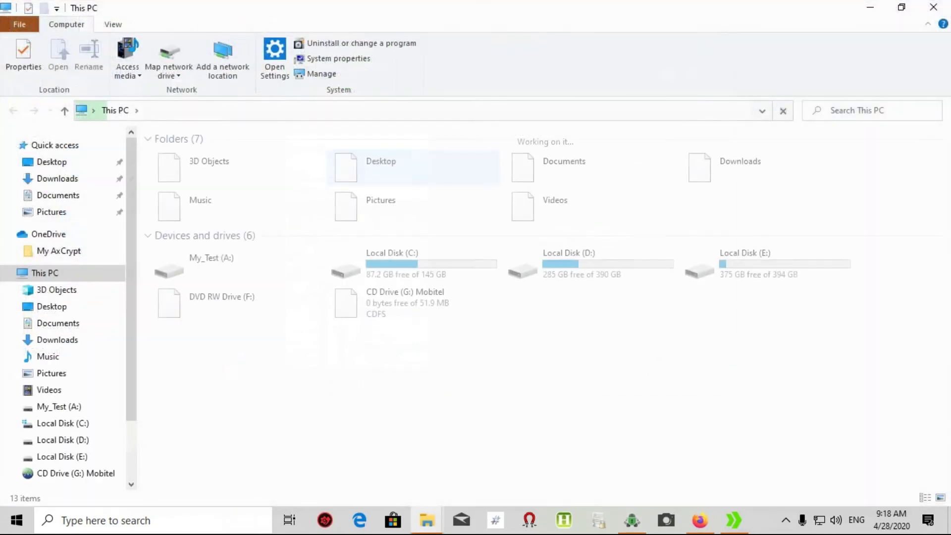
- Browse Desktop > My Test > d > EL to view the encrypted contents, then close Explorer
left_click(51, 162)
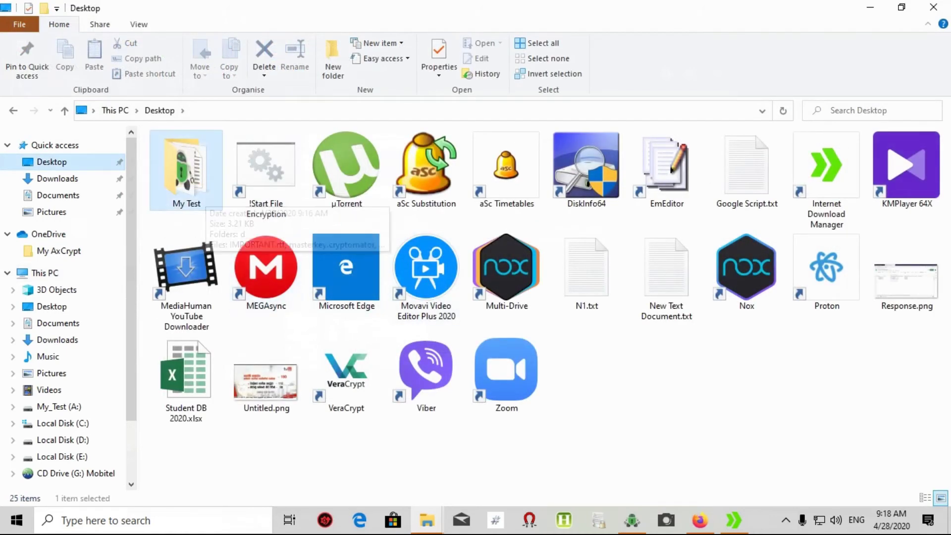
double_click(187, 168)
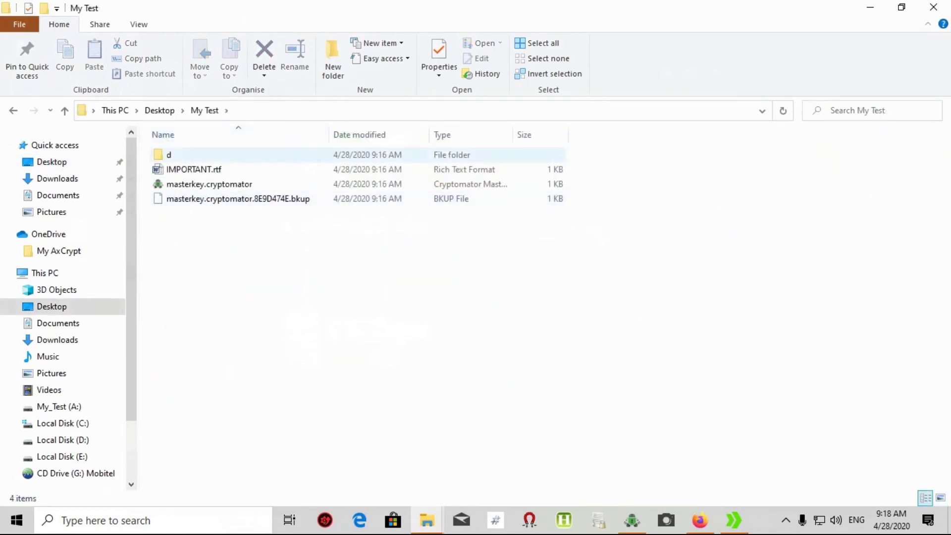
double_click(243, 154)
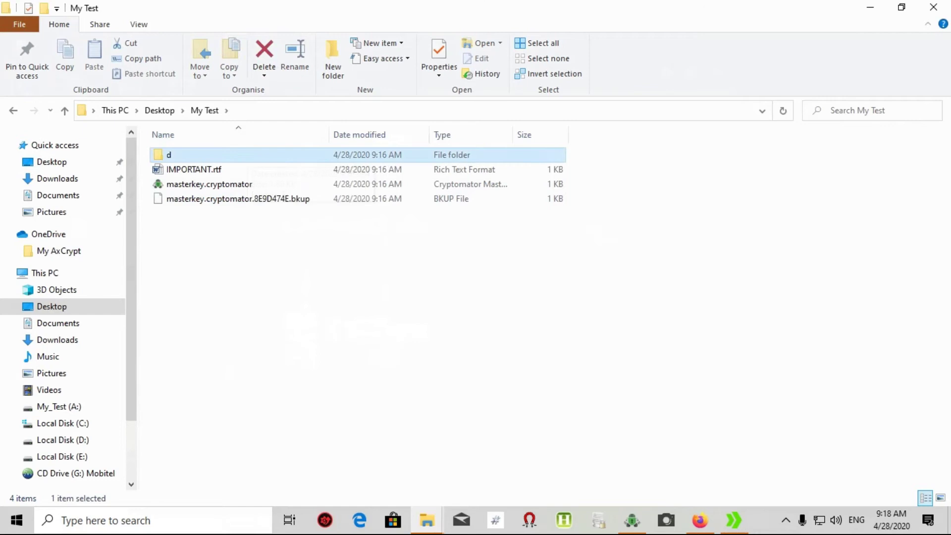
double_click(243, 154)
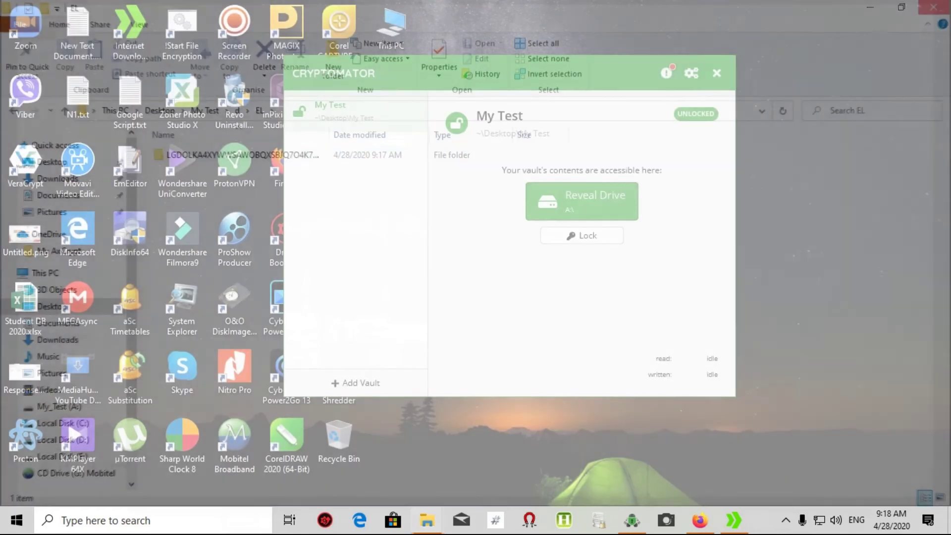
left_click(933, 7)
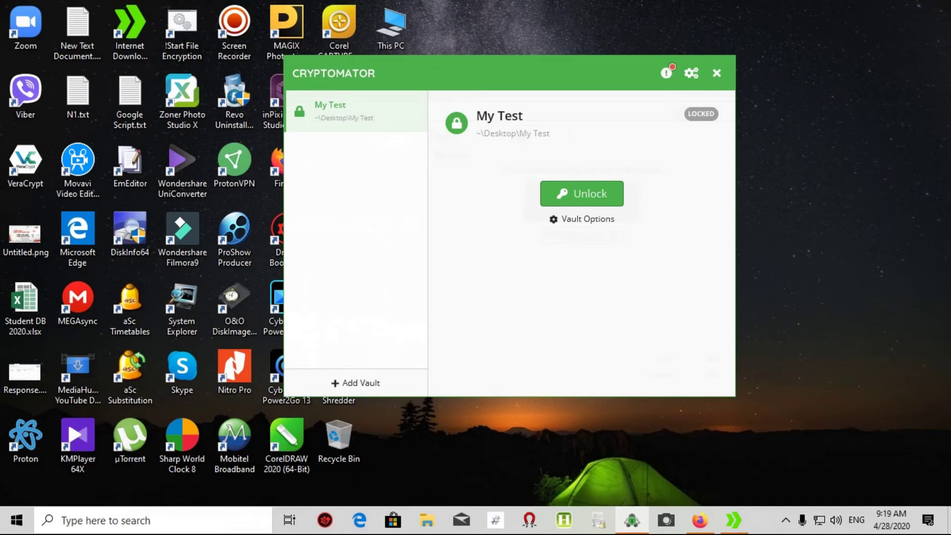
- Choose Remove Vault from the My Test vault's context menu
right_click(351, 119)
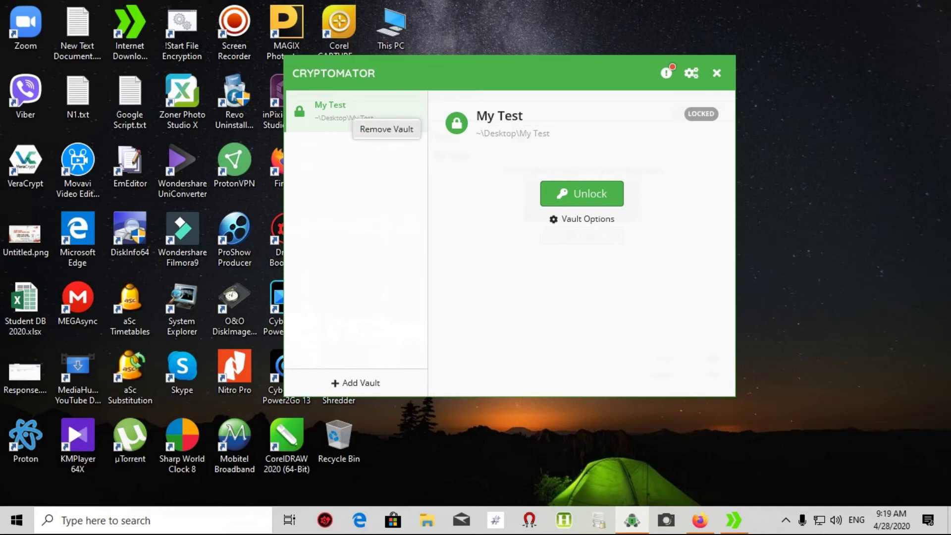
left_click(386, 129)
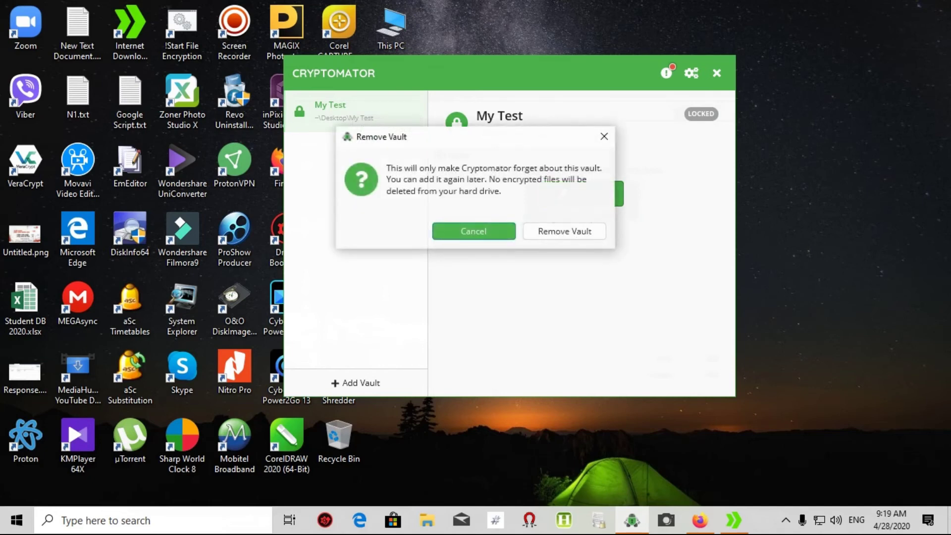